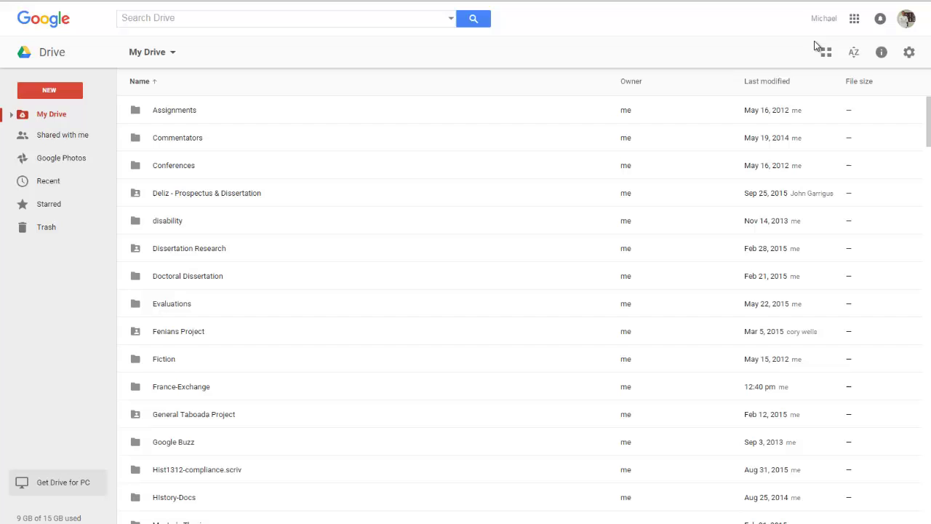
Step: Display My Drive as a grid and return it to the list view
left_click(827, 52)
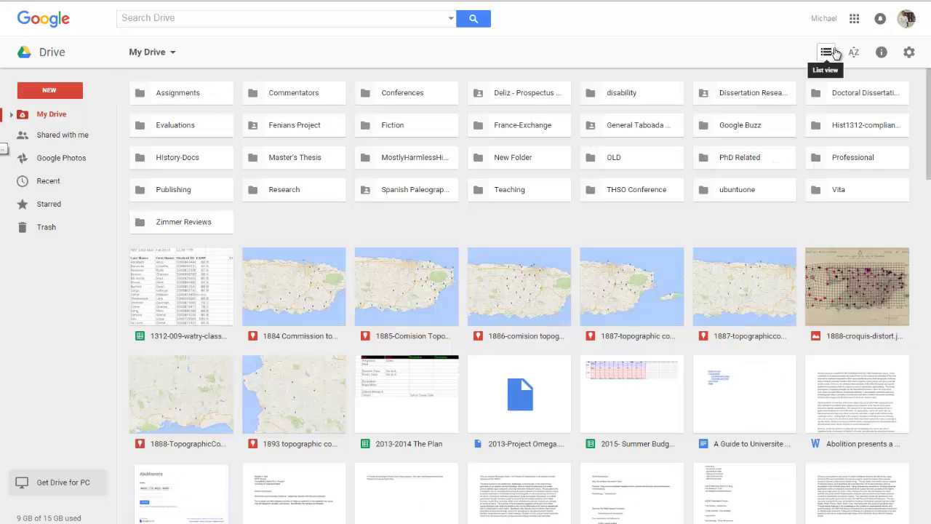
left_click(834, 52)
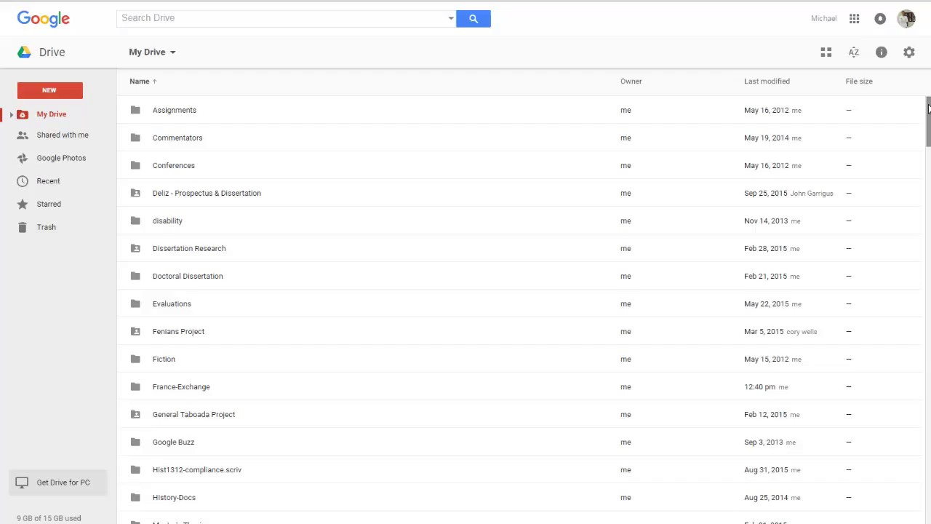
left_click_drag(929, 138, 928, 115)
Step: Try sorting My Drive by last modified and by last opened by me in both orders
left_click(789, 84)
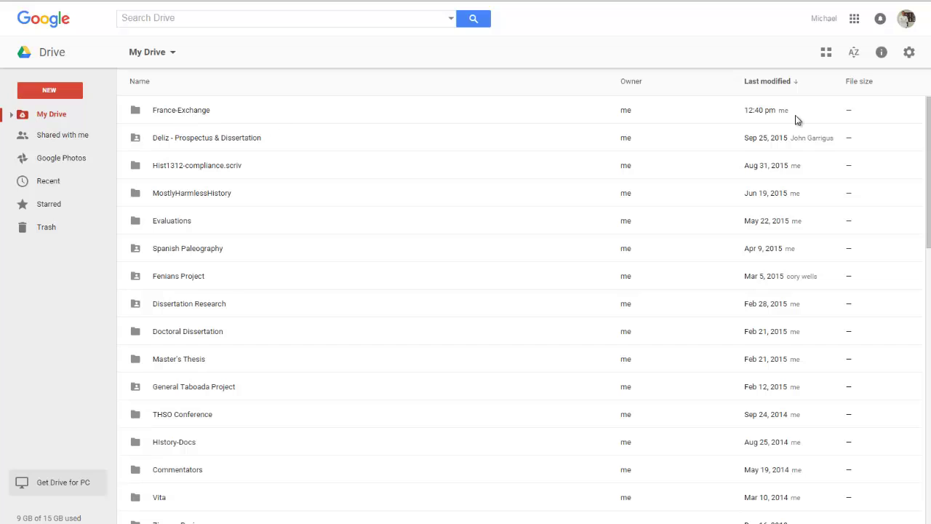
mouse_move(753, 115)
left_click(854, 52)
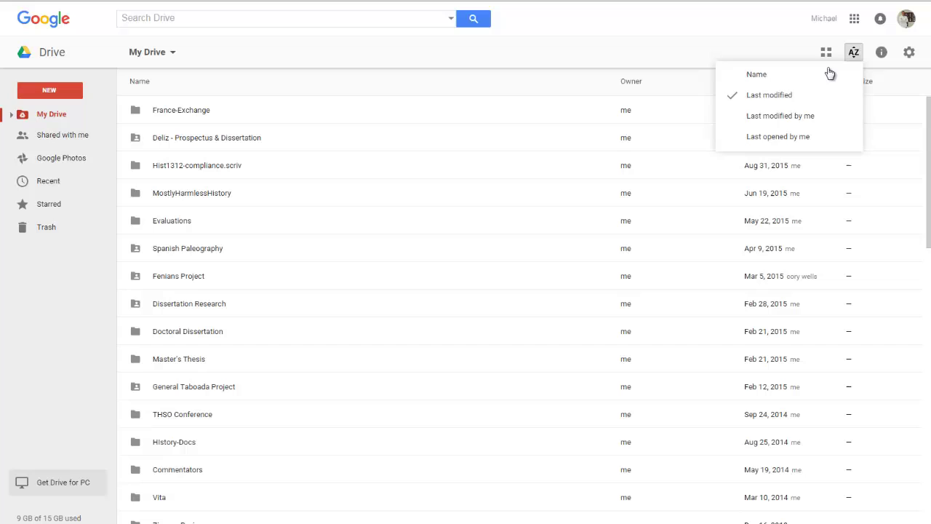
left_click(786, 138)
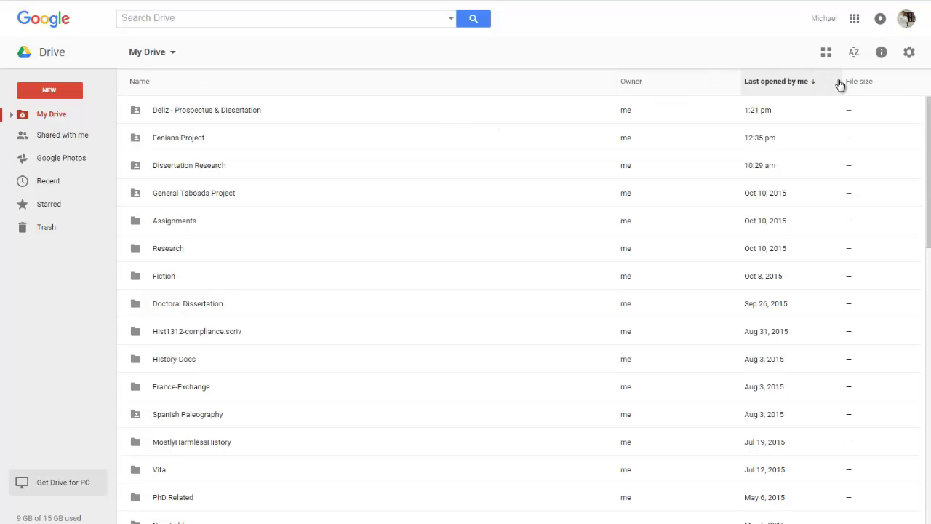
left_click(815, 84)
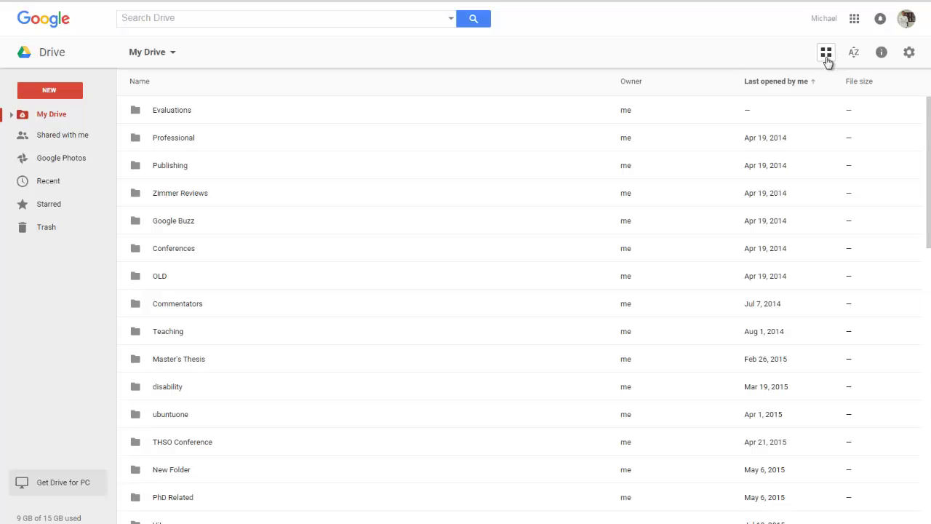
left_click(853, 55)
left_click(822, 94)
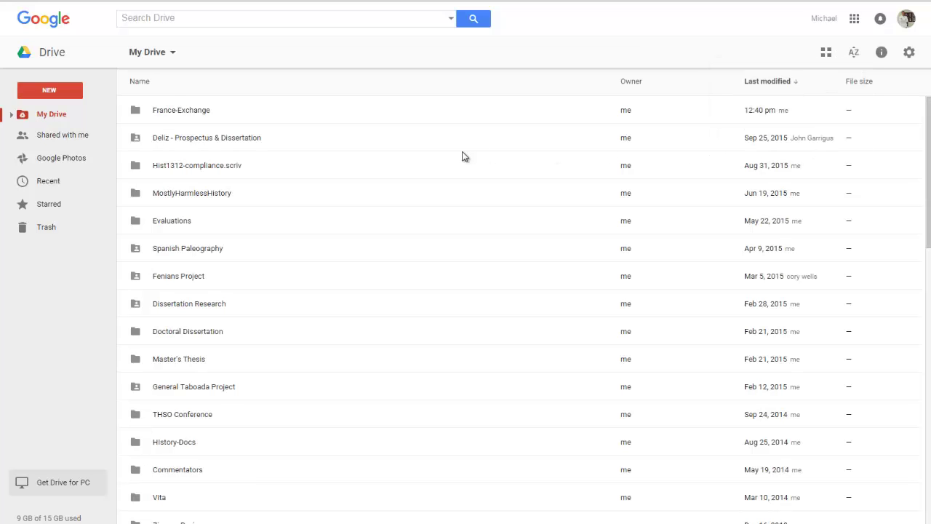
Step: Sort My Drive by name in ascending order and open the shared Prospectus & Dissertation folder
left_click(209, 87)
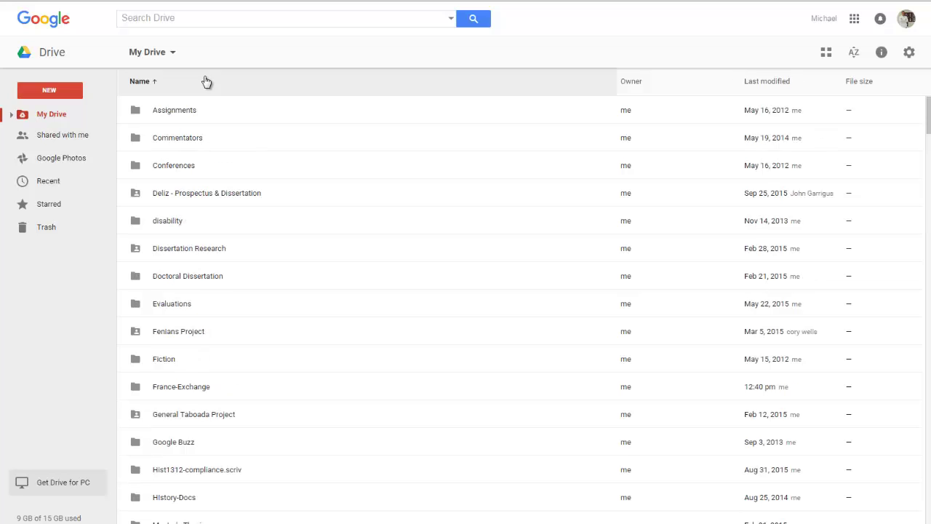
left_click(168, 16)
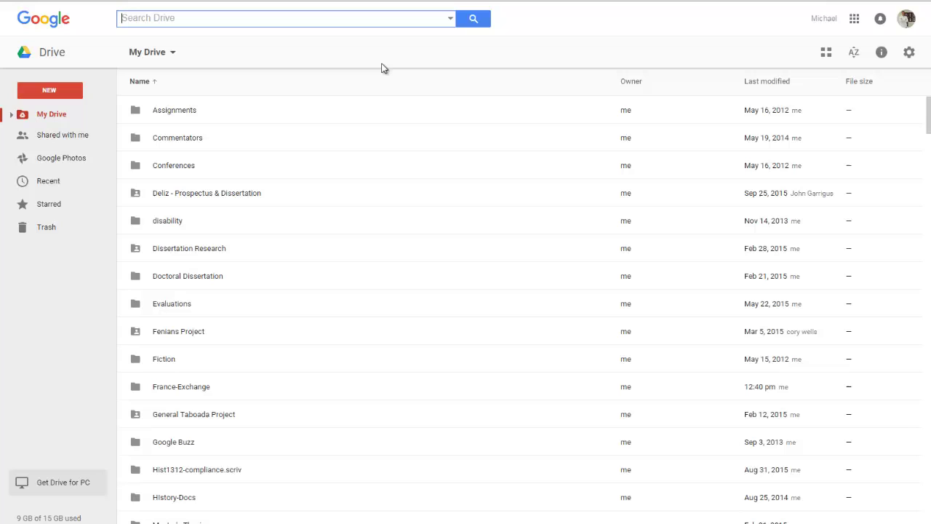
double_click(238, 193)
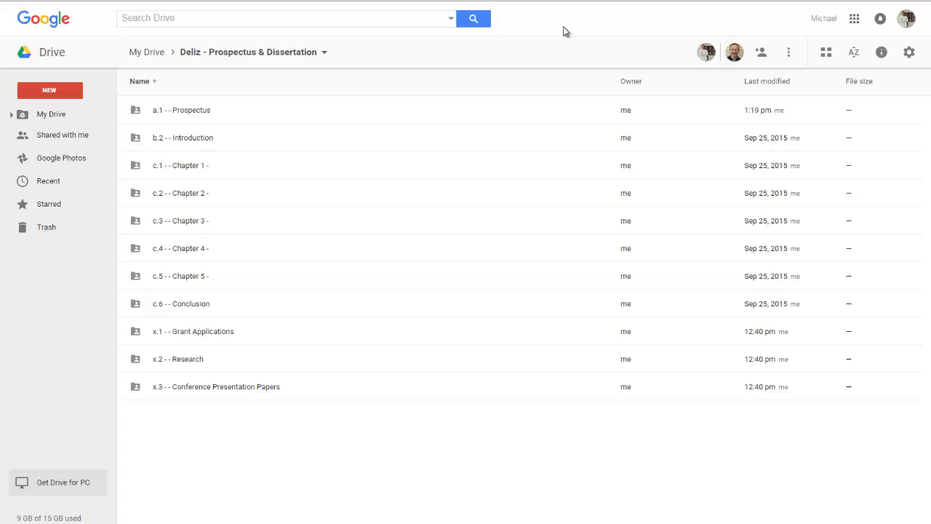
Step: Rename the "a.1 - - Prospectus" folder as "Prospectus" by removing its alphanumeric prefix
left_click(297, 110)
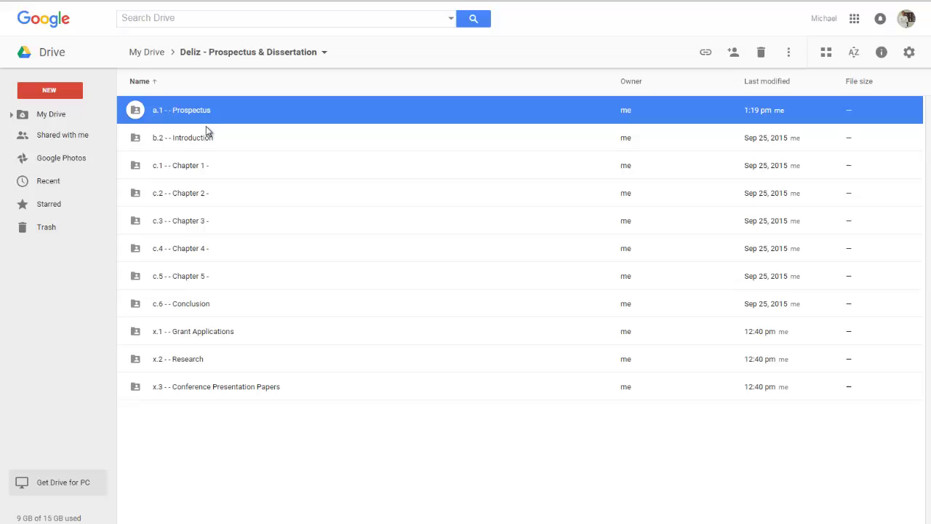
right_click(280, 107)
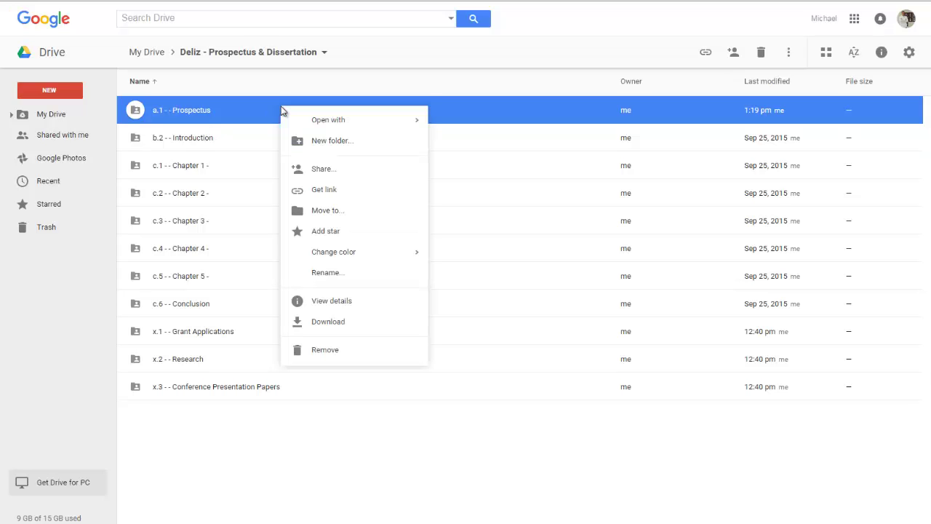
left_click(327, 273)
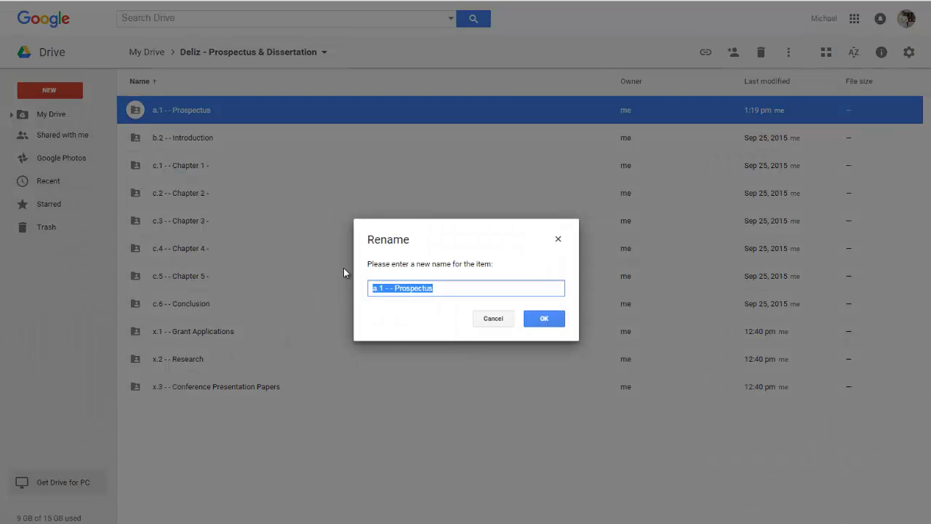
left_click(383, 291)
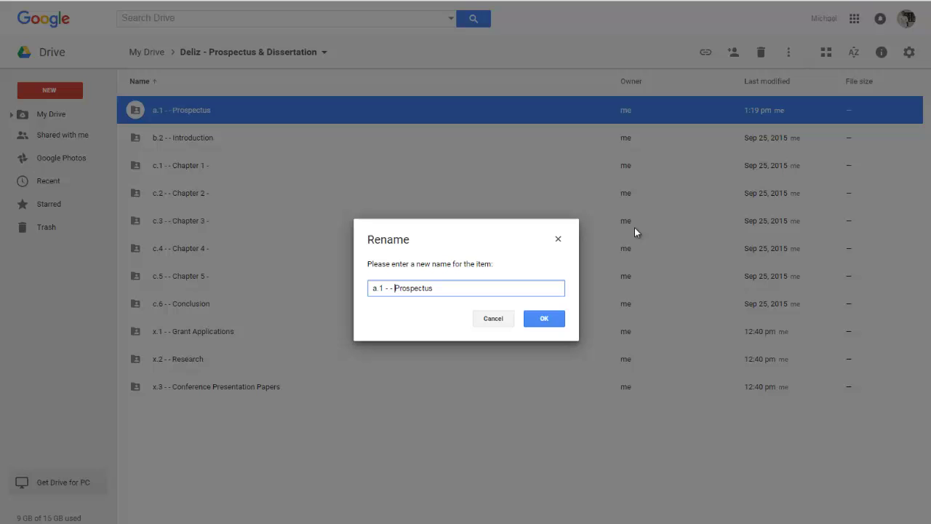
key("BackSpace")
key("BackSpace")
key("BackSpace")
key("BackSpace")
key("BackSpace")
key("BackSpace")
key("BackSpace")
key("BackSpace")
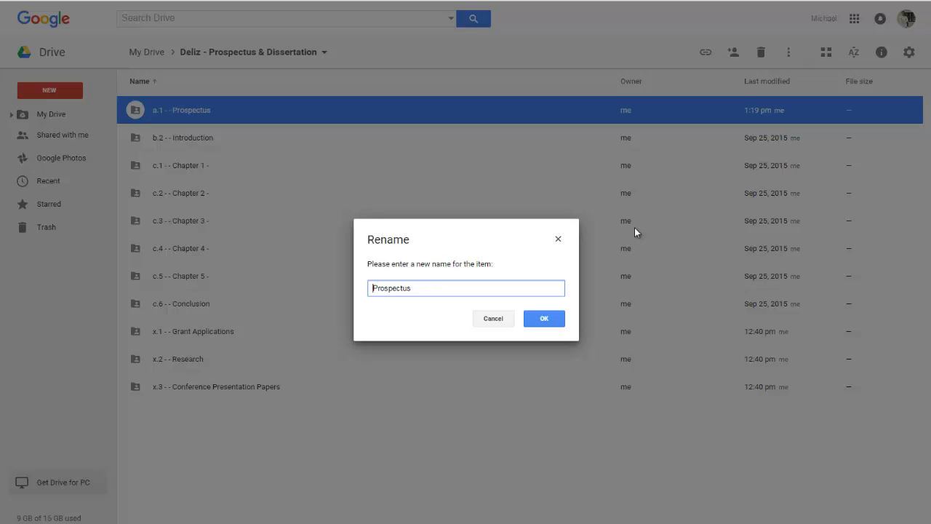
key("Return")
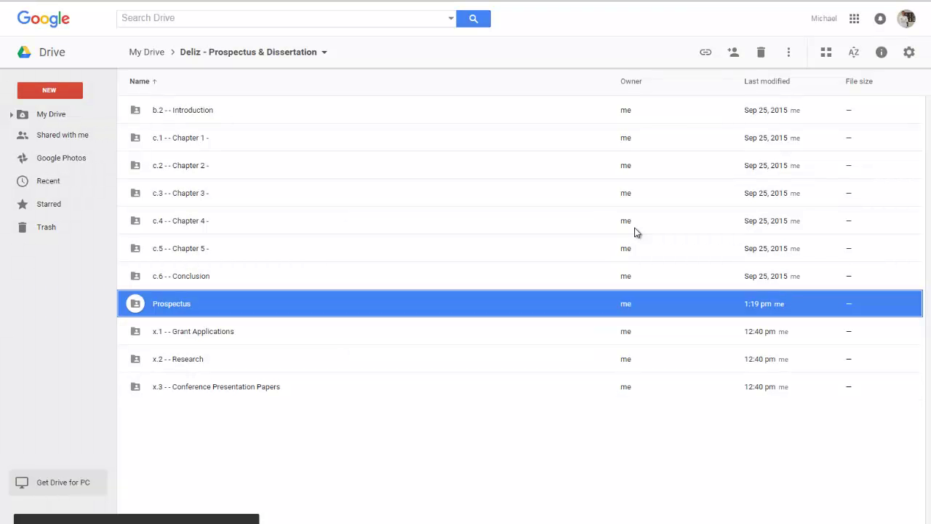
left_click(373, 450)
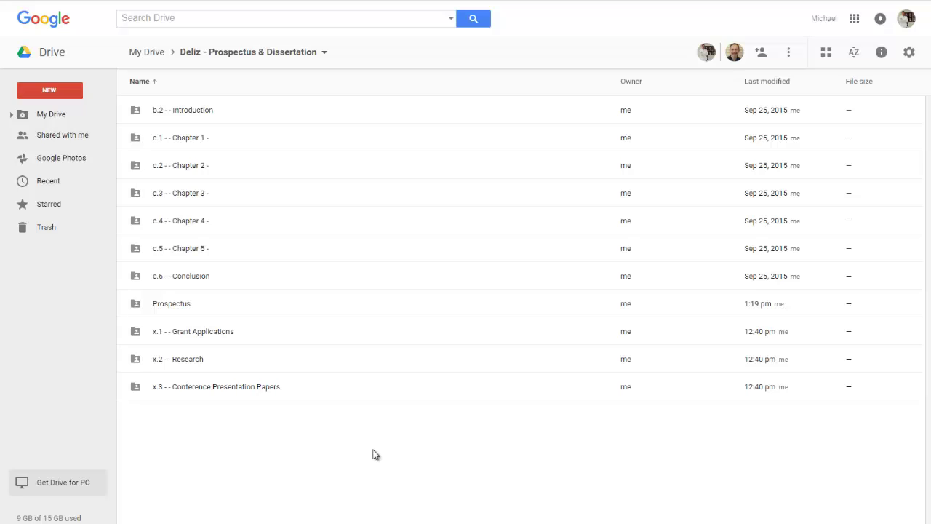
Step: Try to reposition the Prospectus folder at "b.2 - - Introduction" in the list, cancelling the move out of the shared folder
left_click(239, 309)
left_click_drag(239, 309, 228, 109)
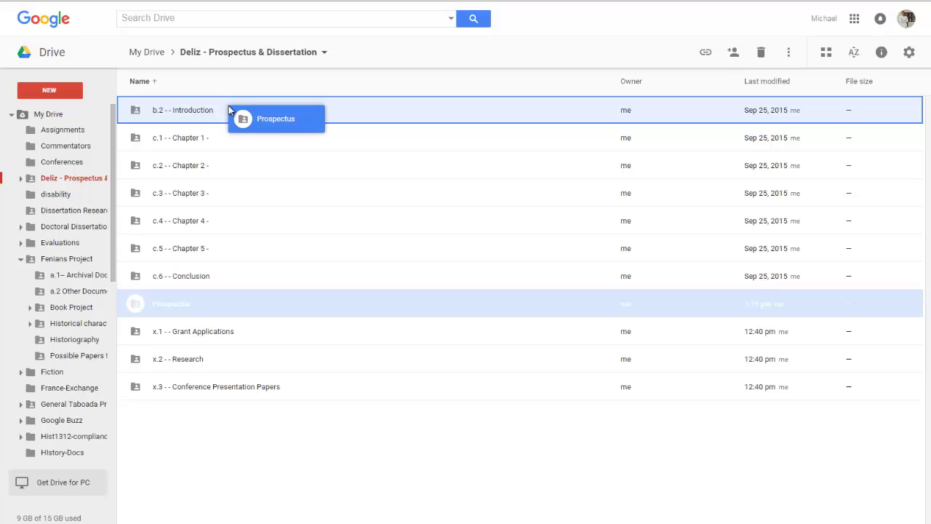
left_click_drag(228, 106, 228, 105)
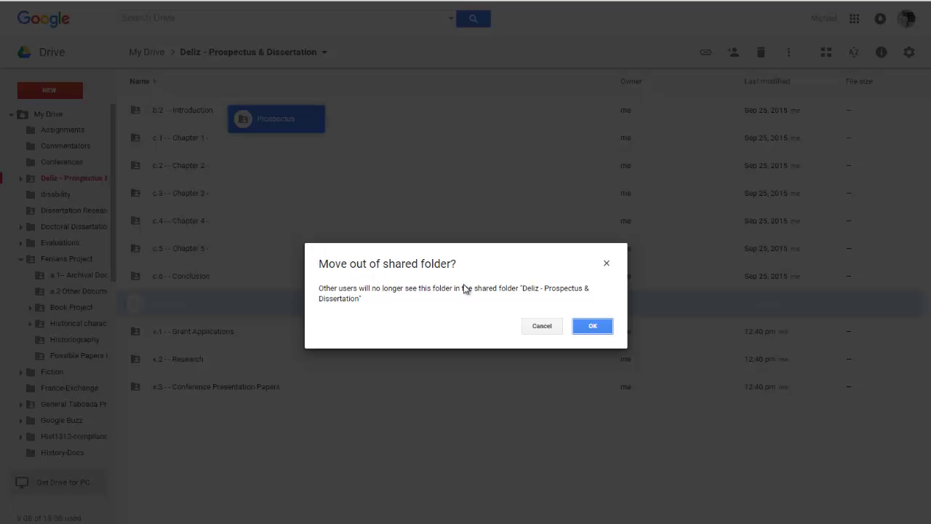
left_click(542, 329)
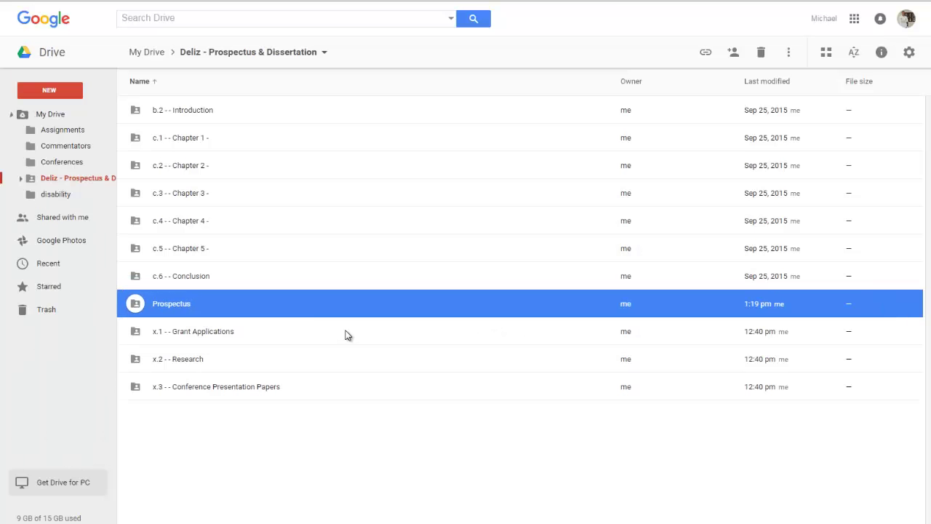
left_click_drag(257, 303, 257, 483)
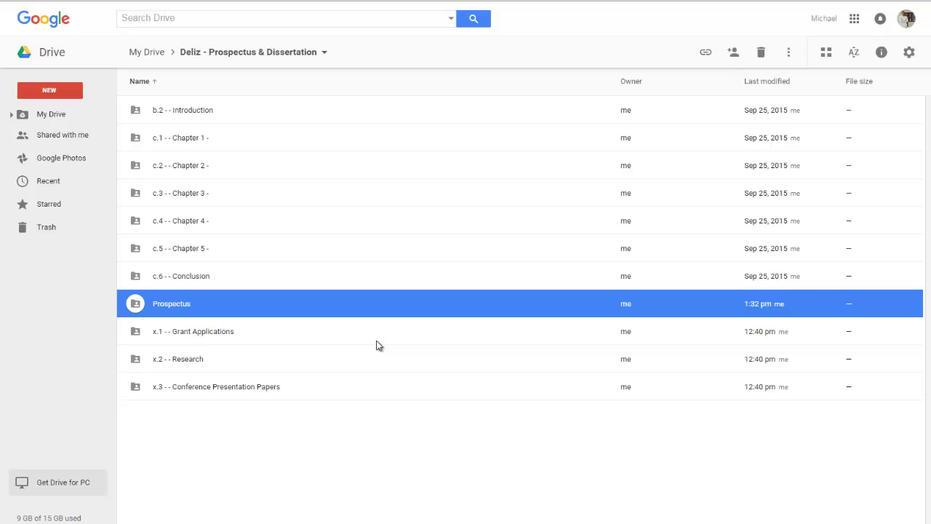
Step: Rename the Prospectus folder as "a.1 - - Prospectus" so it has its ordering prefix again
right_click(287, 304)
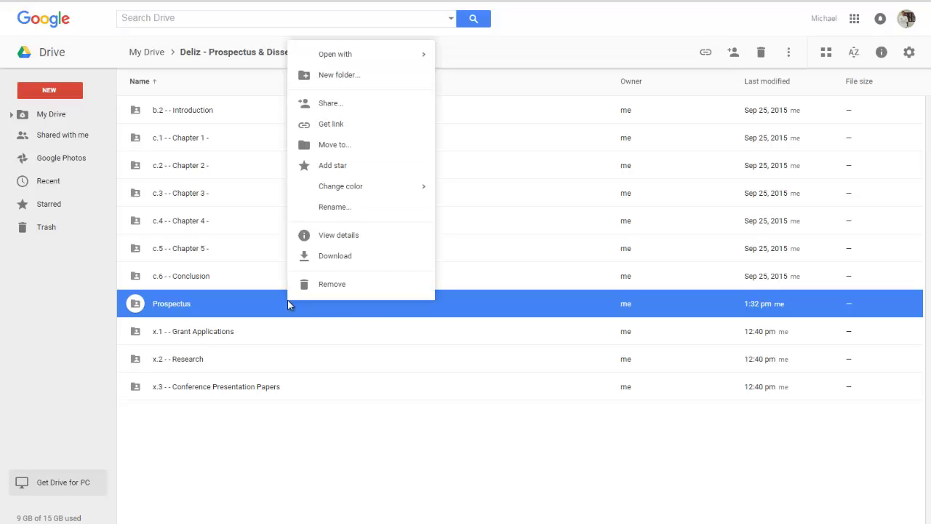
left_click(344, 210)
left_click(374, 289)
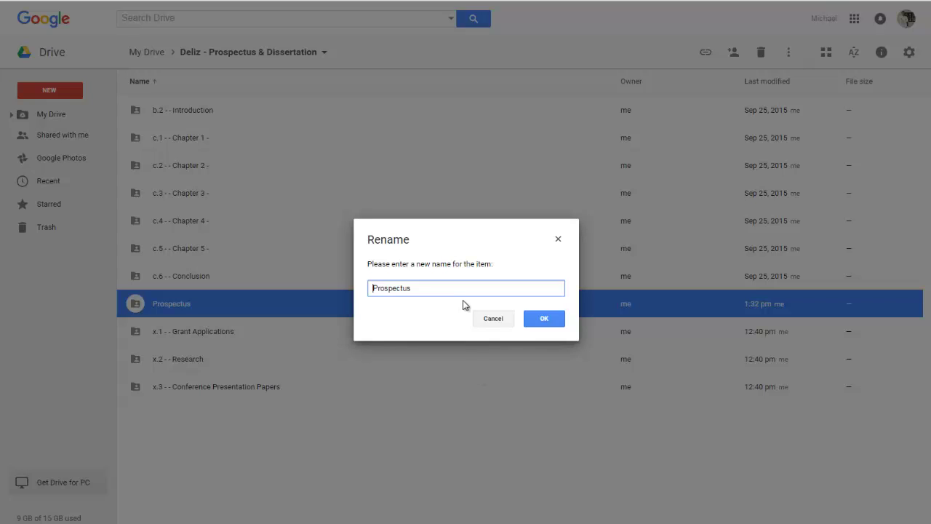
type("a.1 - -")
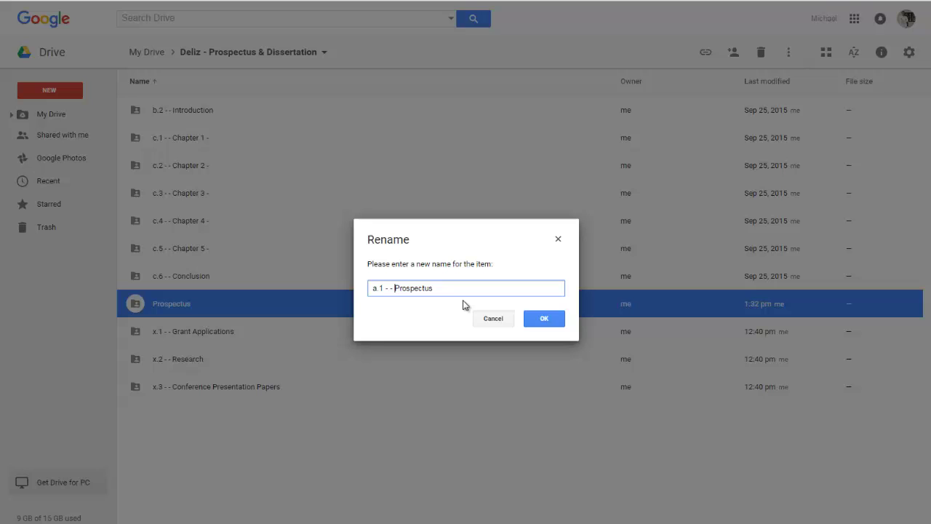
key("Return")
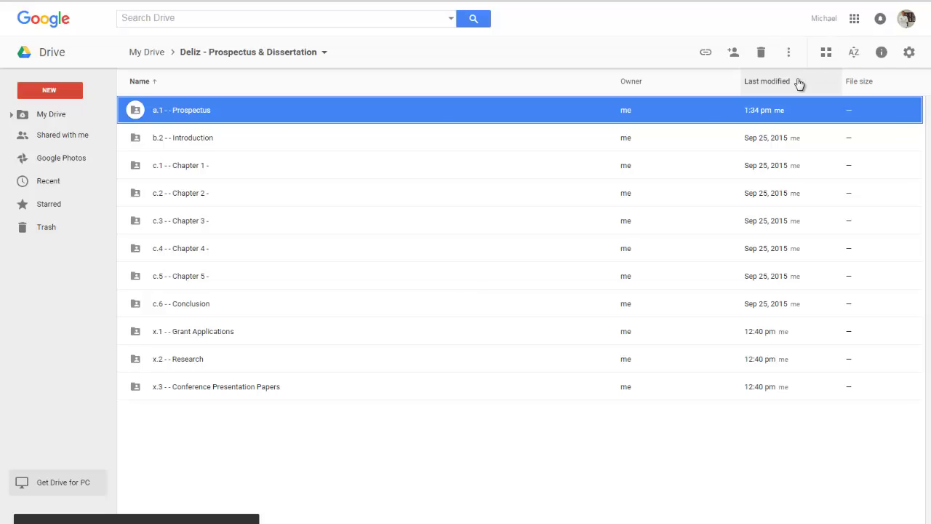
Step: Reverse the name sorting of the dissertation folders and set it back to ascending order
left_click(185, 85)
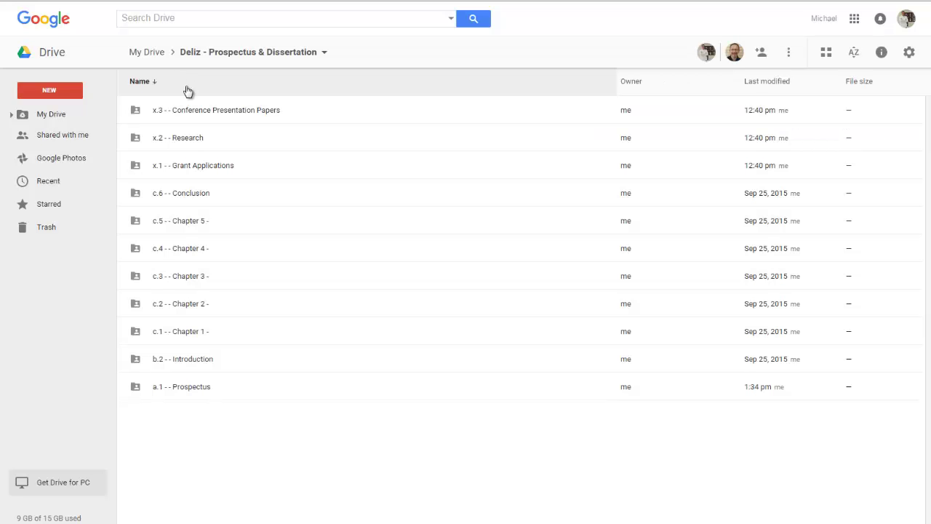
left_click(187, 90)
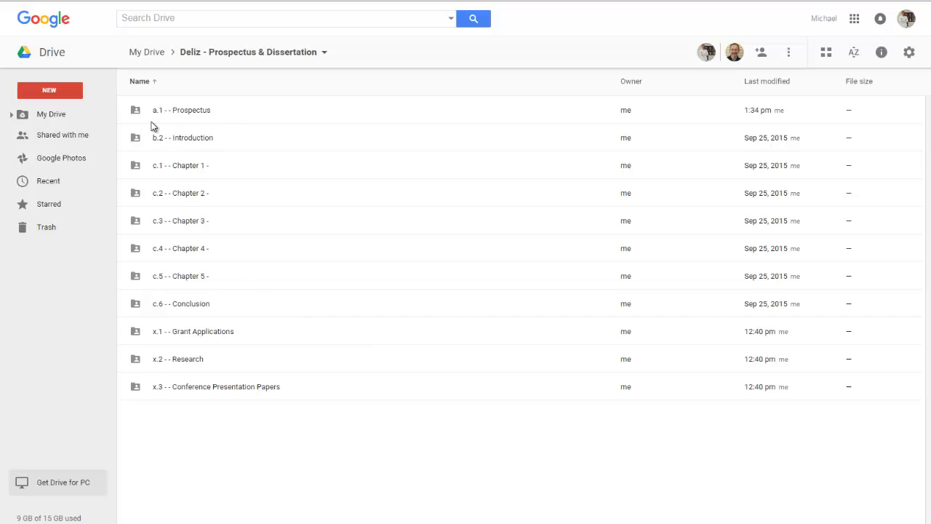
Step: Create a folder named "b.1 - - Frontmatter" inside the Prospectus & Dissertation folder
right_click(269, 449)
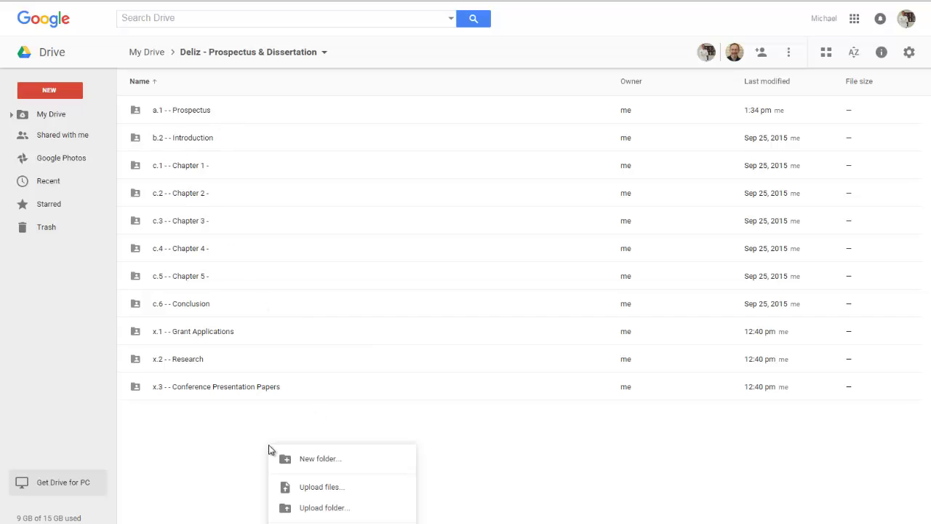
left_click(320, 465)
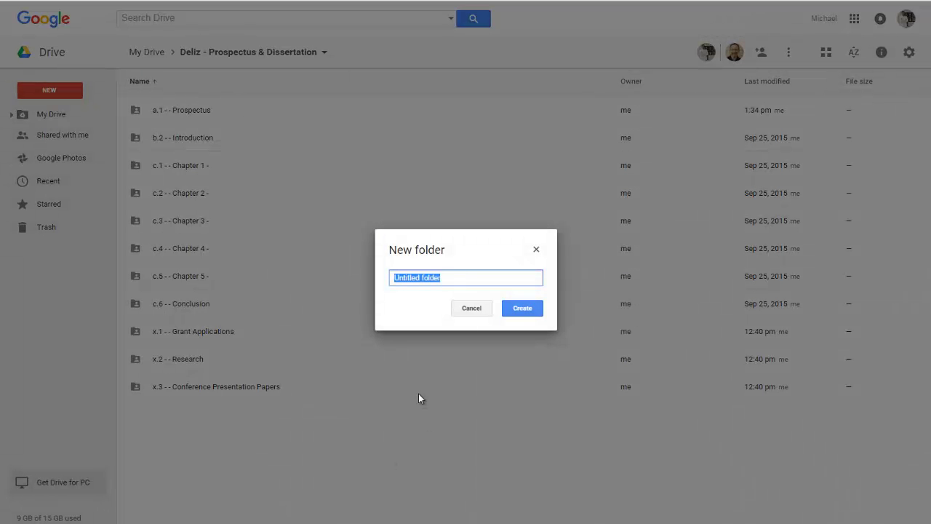
type("b.1 - - Frontmatter")
key("Return")
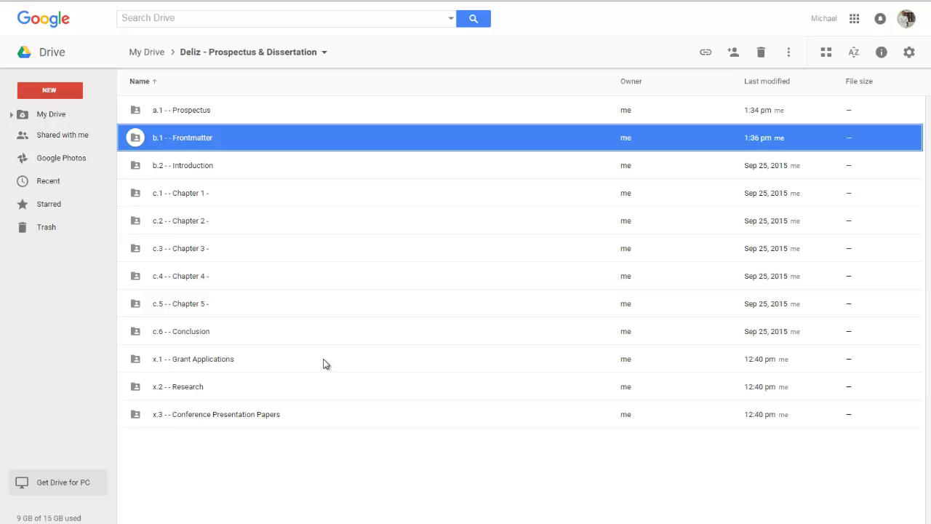
Step: Create a folder named "Chapter 10" without a prefix inside the Prospectus & Dissertation folder
left_click(325, 362)
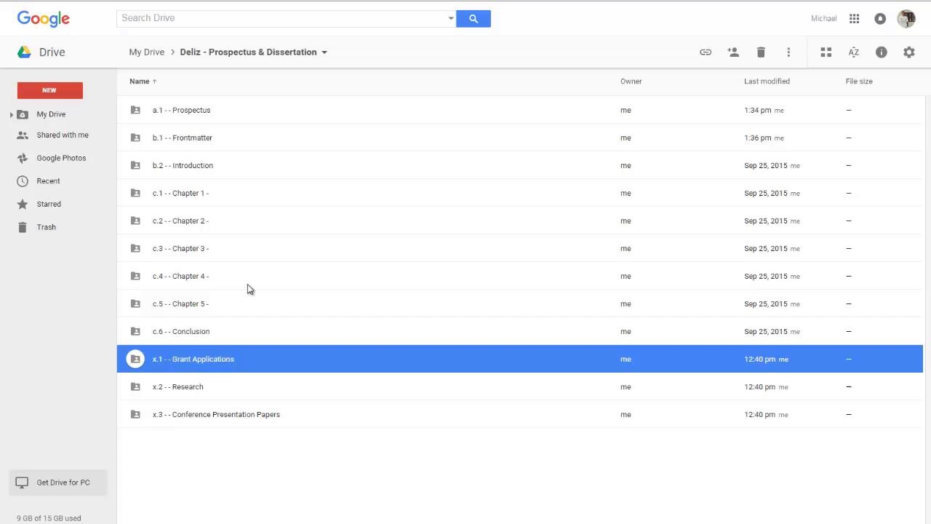
left_click(218, 307)
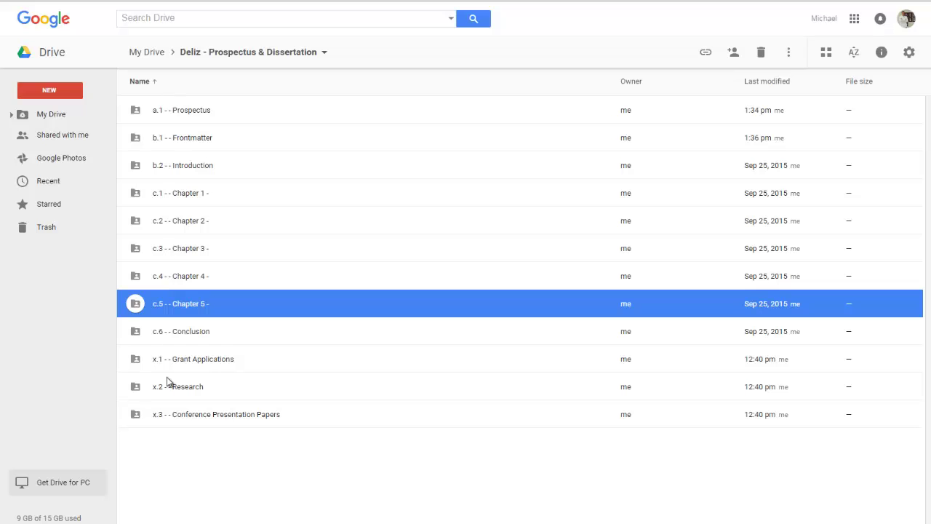
right_click(189, 452)
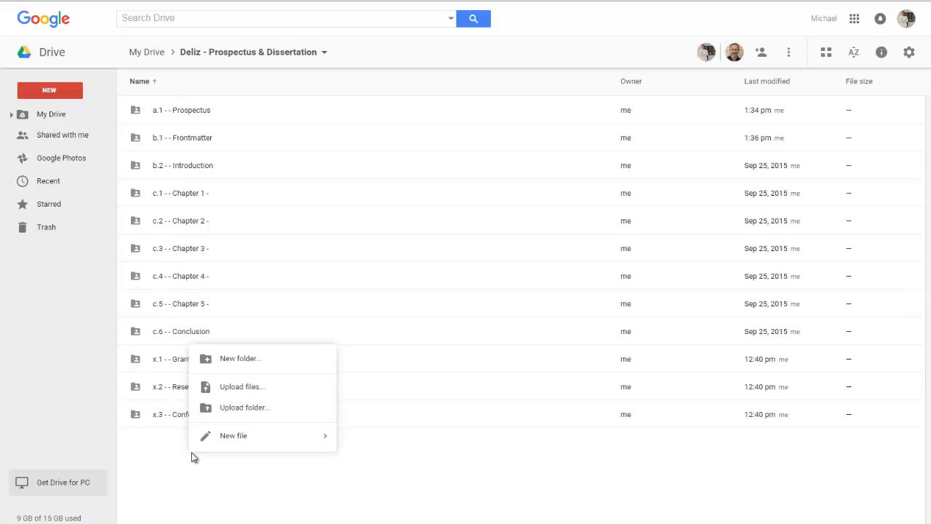
left_click(256, 359)
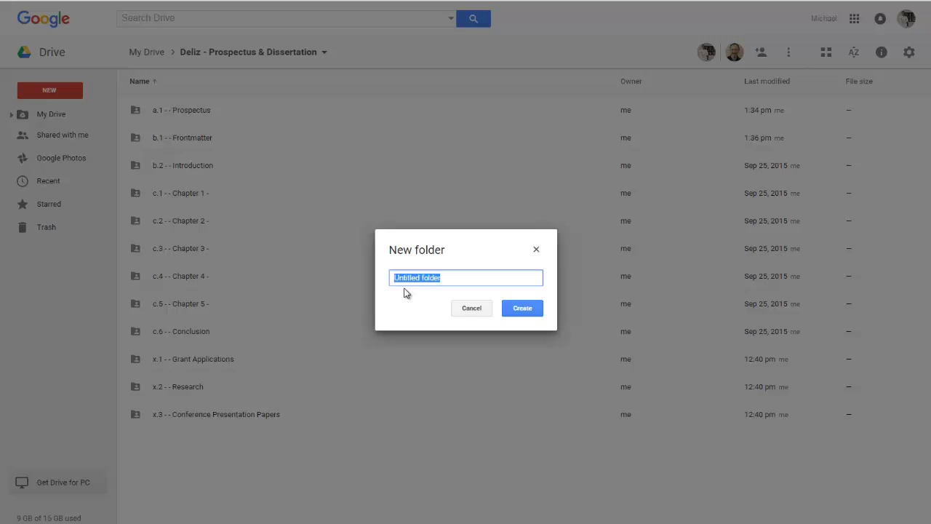
type("Chapter 10")
key("Return")
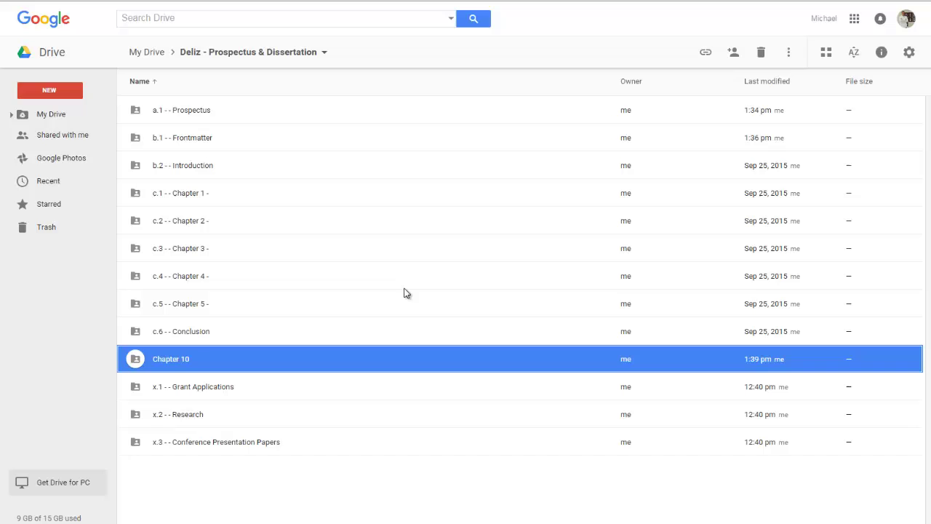
Step: Rename the Chapter 10 folder as "c.10 - - Chapter 10" to give it an ordering prefix
right_click(215, 365)
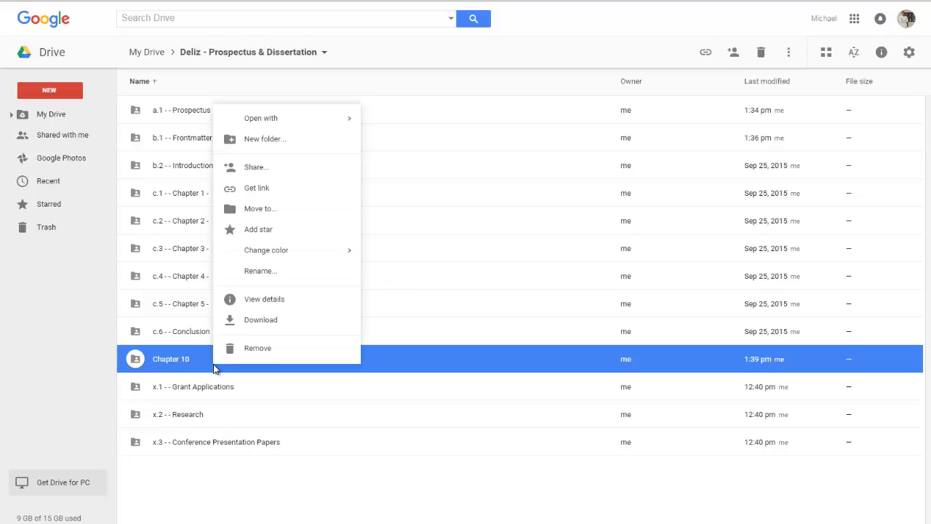
left_click(265, 273)
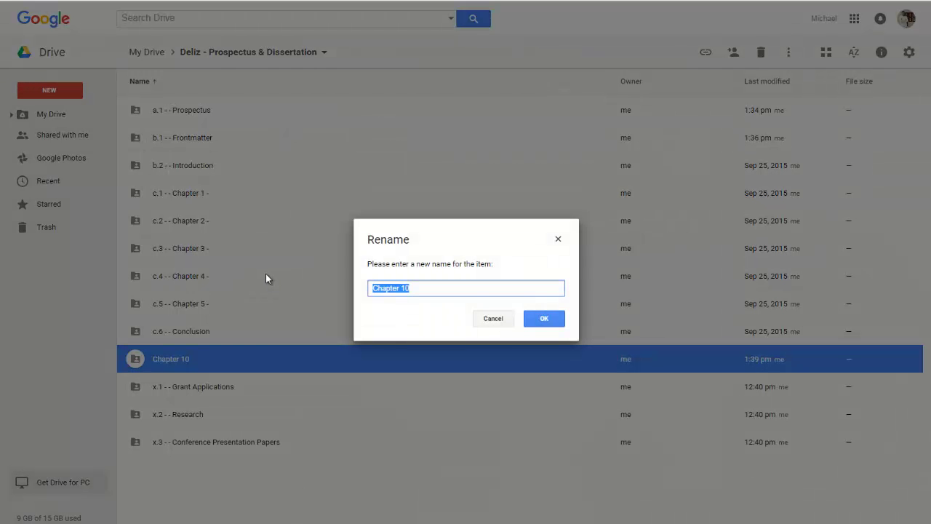
key("Home")
type("c.1")
type("0")
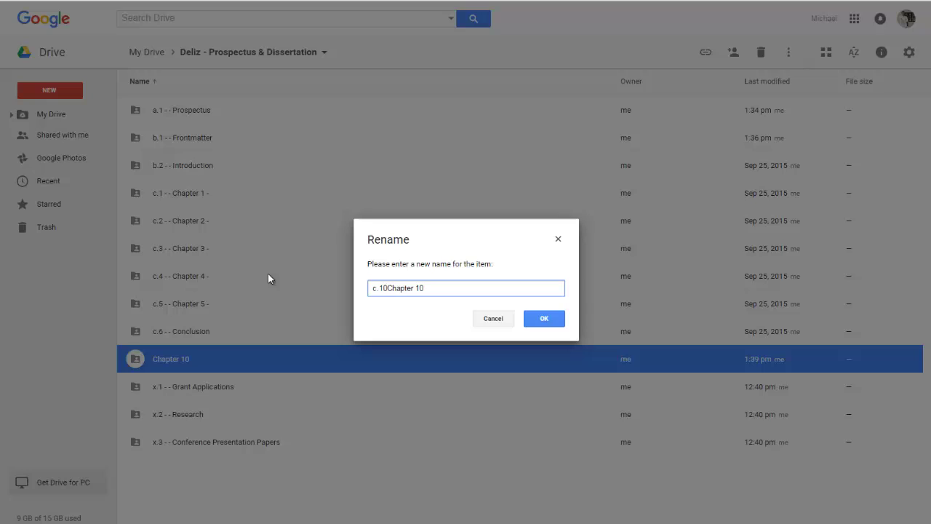
type(" - -")
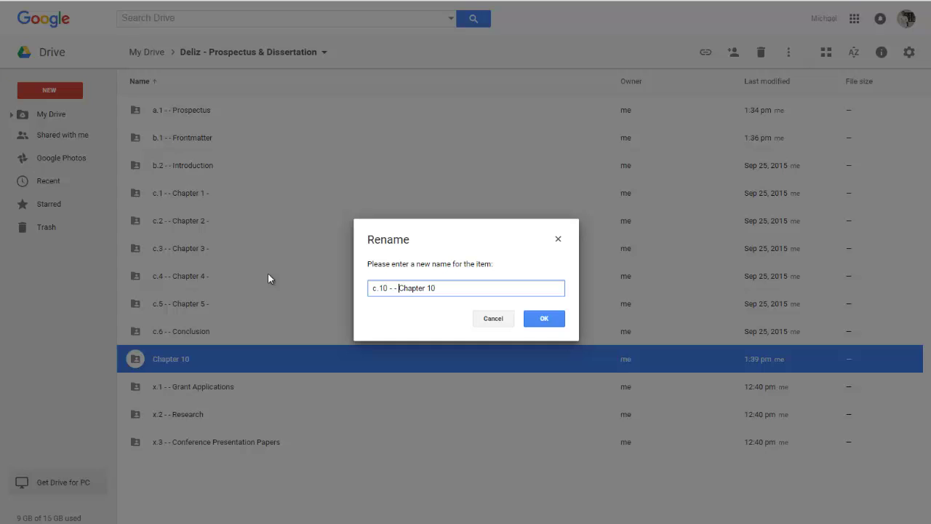
key("Return")
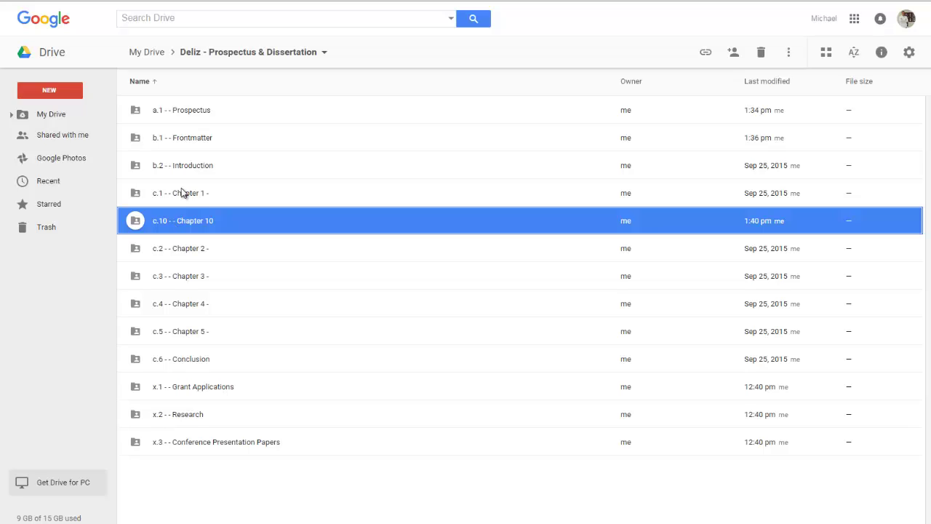
Step: Rename the Chapter 1 folder as "c.01 - - Chapter 1 -" so its prefix uses a two-digit number
right_click(182, 191)
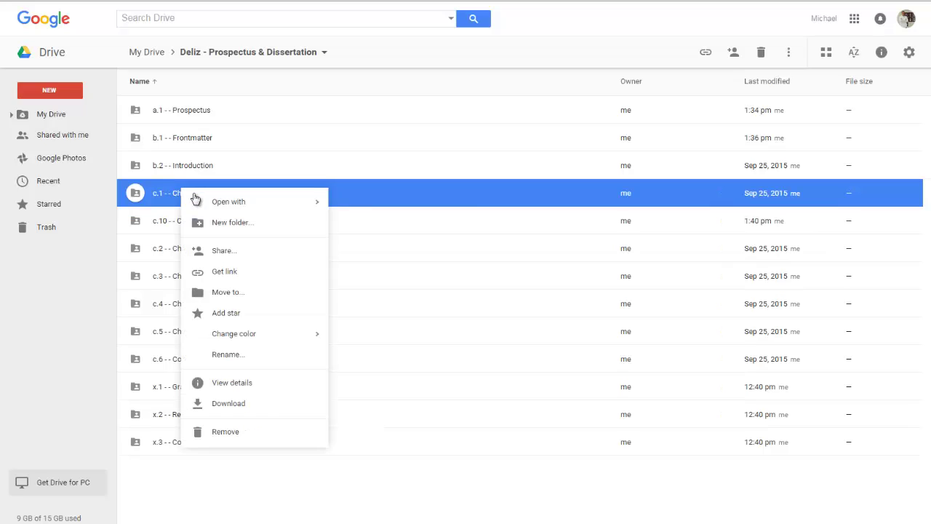
left_click(231, 354)
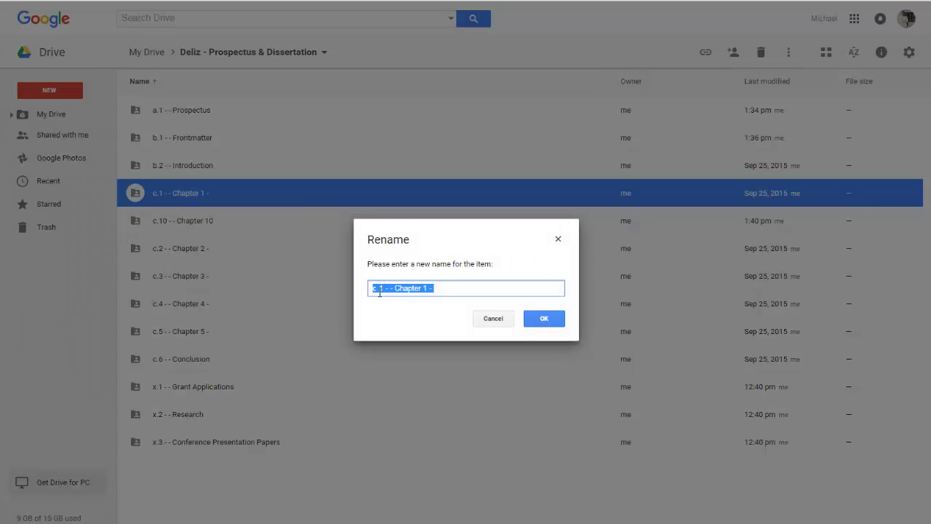
left_click(379, 291)
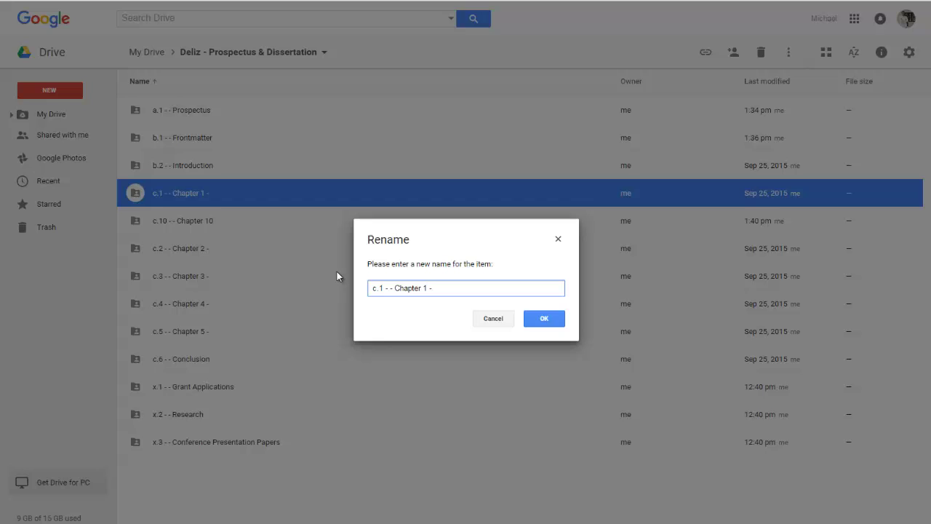
type("0")
key("Return")
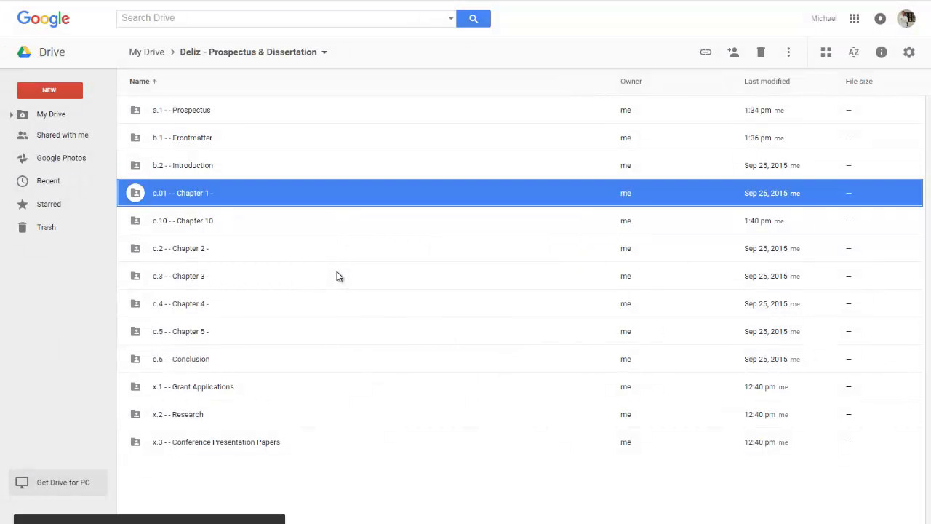
Step: Rename the Chapter 2 folder with the two-digit prefix as "c.02 - - Chapter 2 -"
left_click(161, 252)
right_click(162, 252)
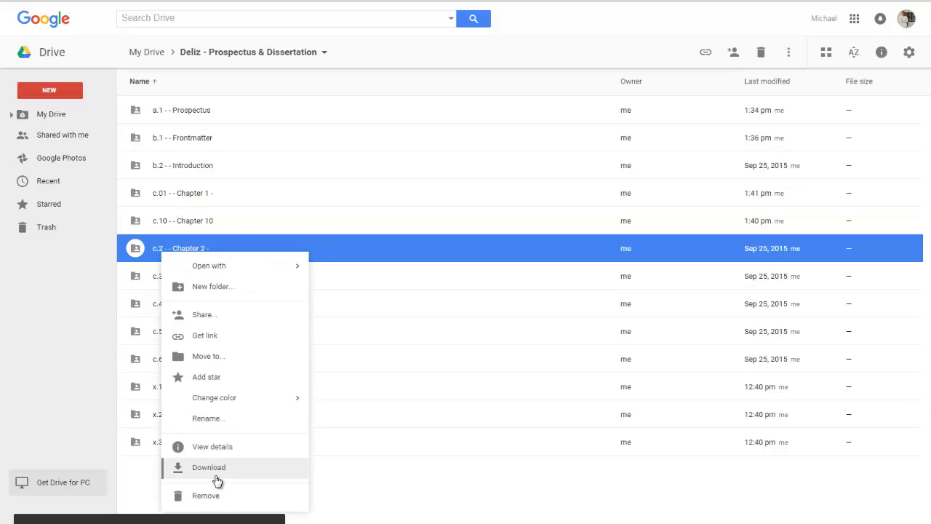
left_click(213, 420)
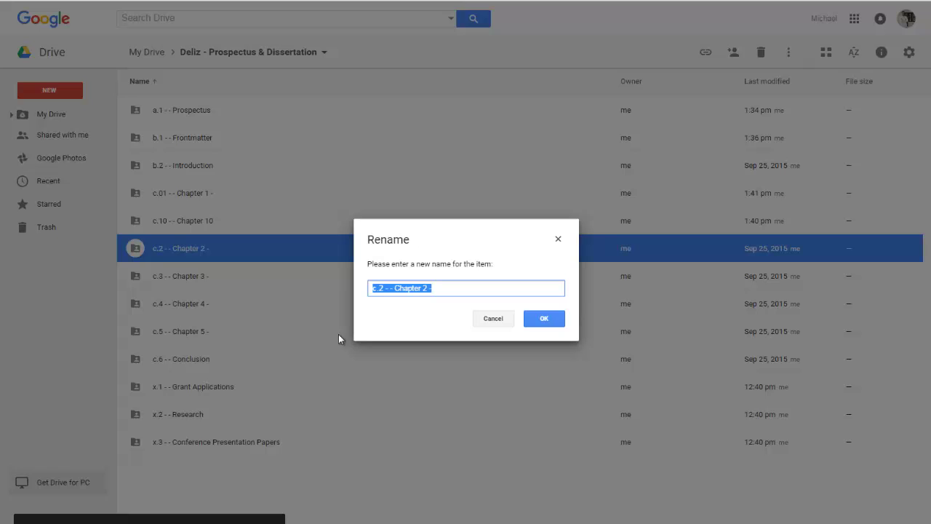
left_click(379, 286)
type("0")
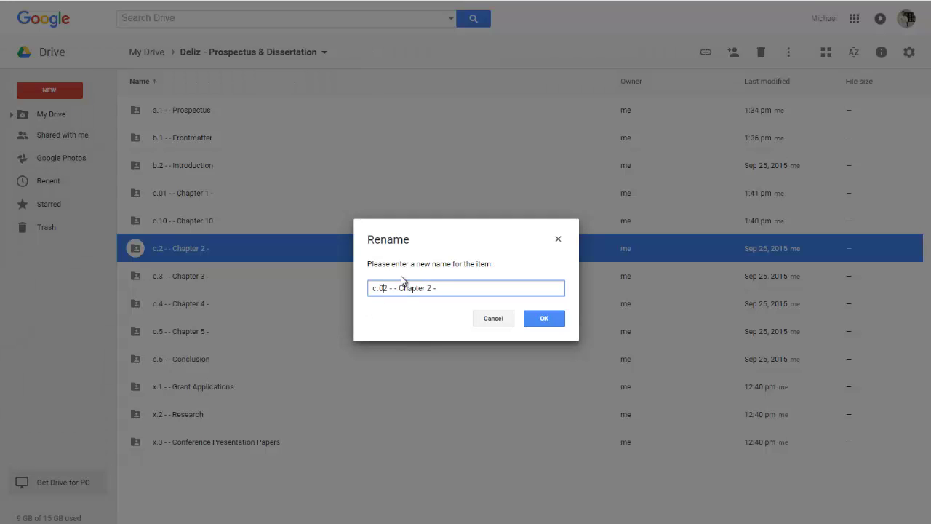
key("Return")
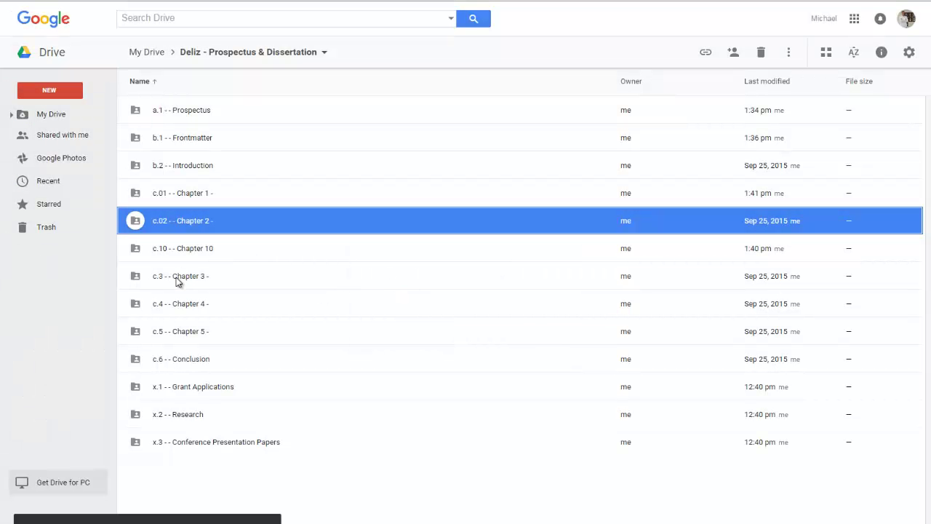
Step: Rename the Chapter 3 folder with the two-digit prefix as "c.03 - - Chapter 3 -"
left_click(176, 279)
right_click(176, 279)
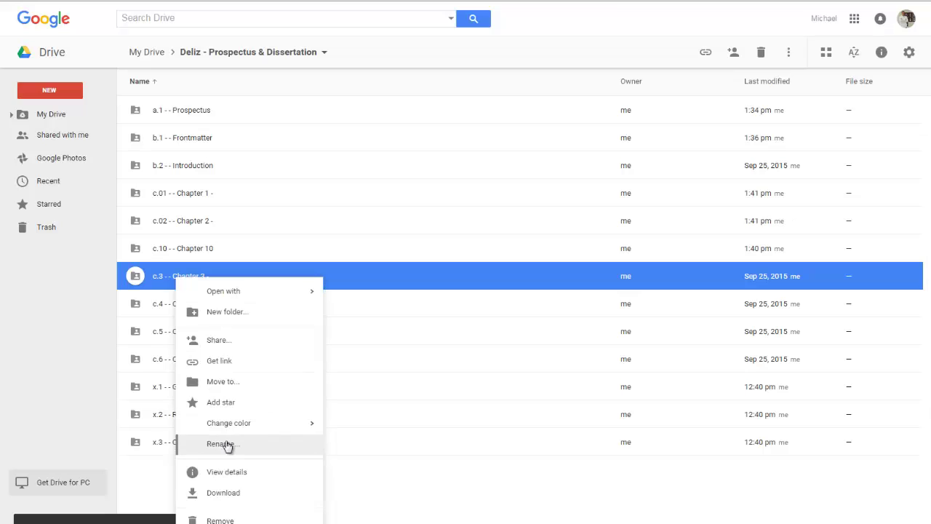
left_click(225, 443)
left_click(380, 289)
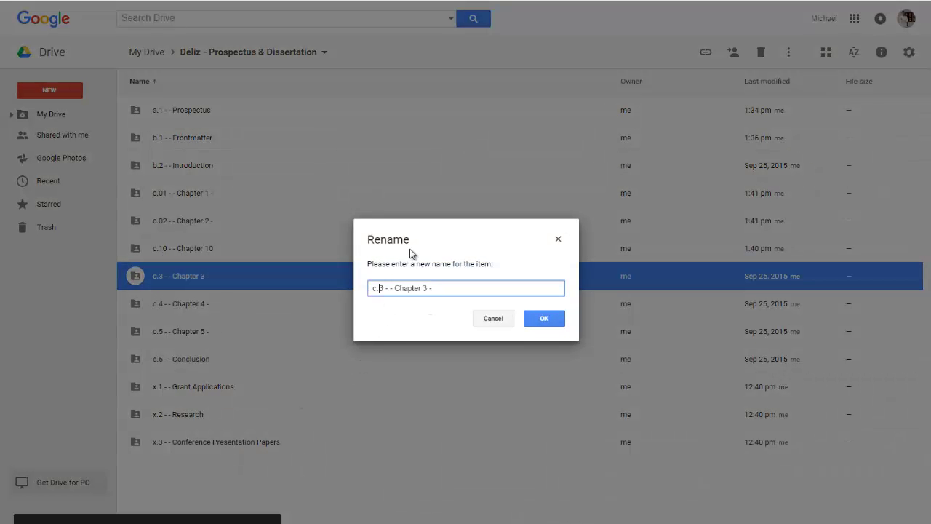
type("0")
key("Return")
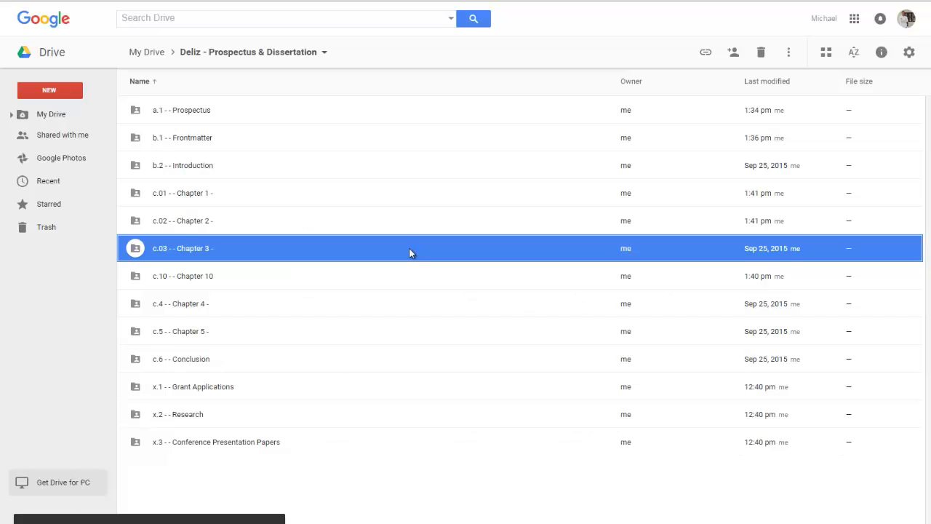
Step: Rename the Chapter 4 folder with the two-digit prefix as "c.04 - - Chapter 4 -"
left_click(250, 313)
right_click(248, 311)
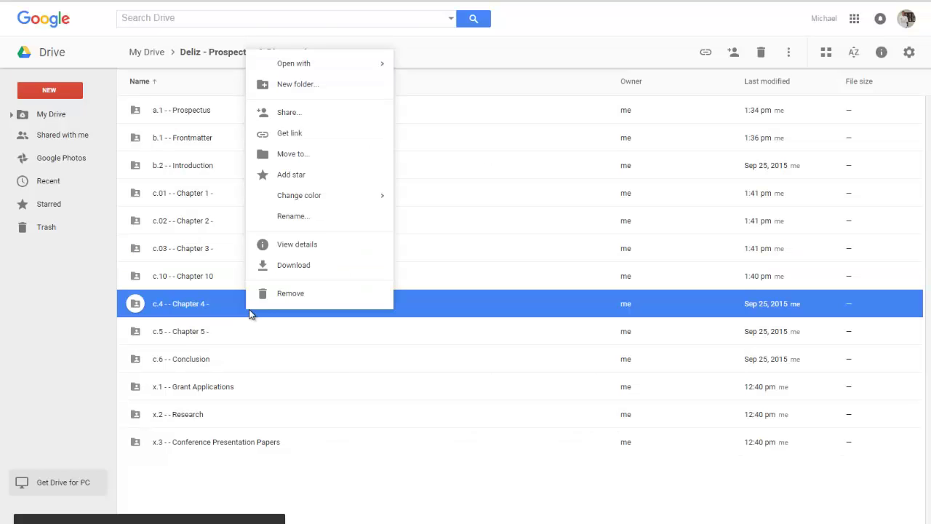
left_click(306, 216)
left_click(380, 289)
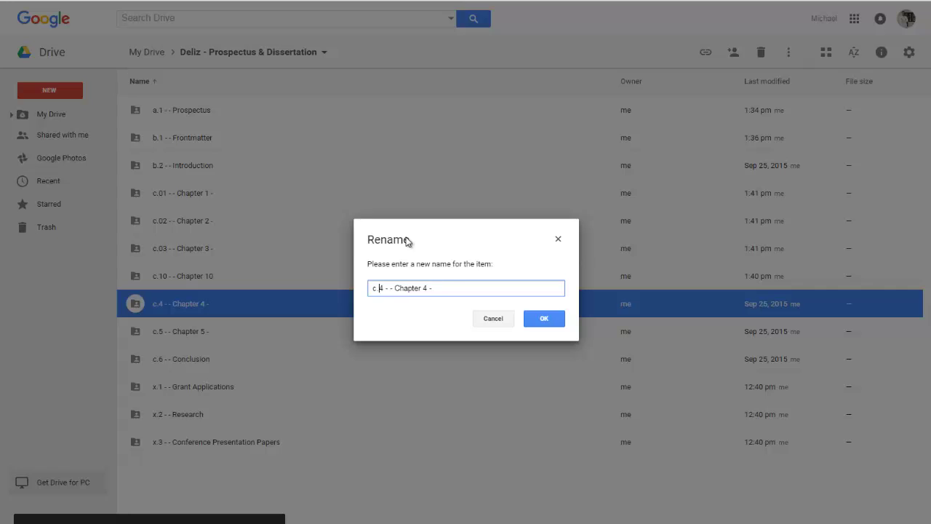
type("0")
key("Return")
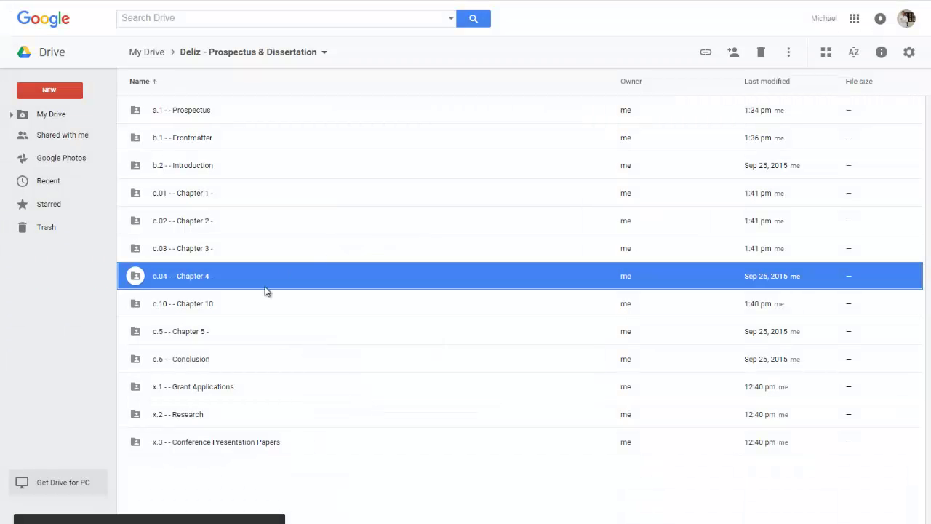
Step: Rename the Chapter 5 folder with the two-digit prefix as "c.05 - - Chapter 5 -"
left_click(253, 328)
right_click(253, 328)
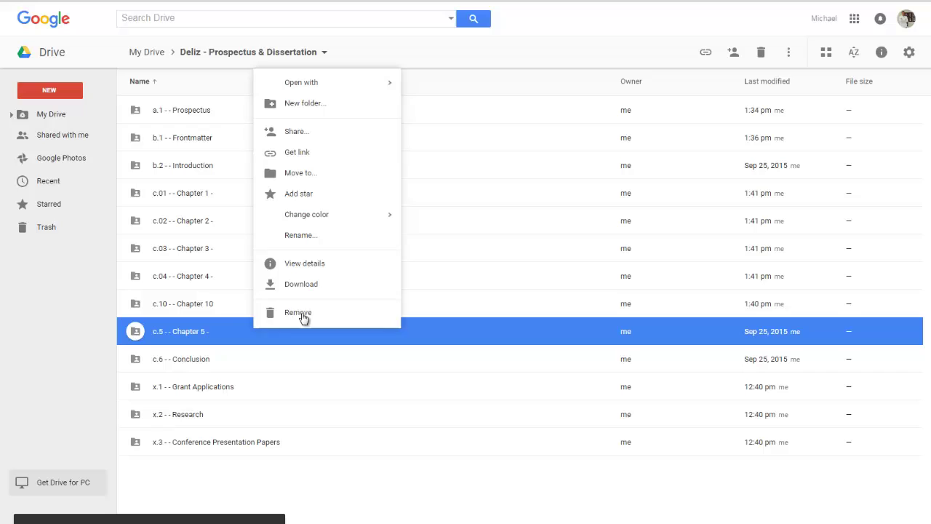
left_click(314, 240)
left_click(379, 288)
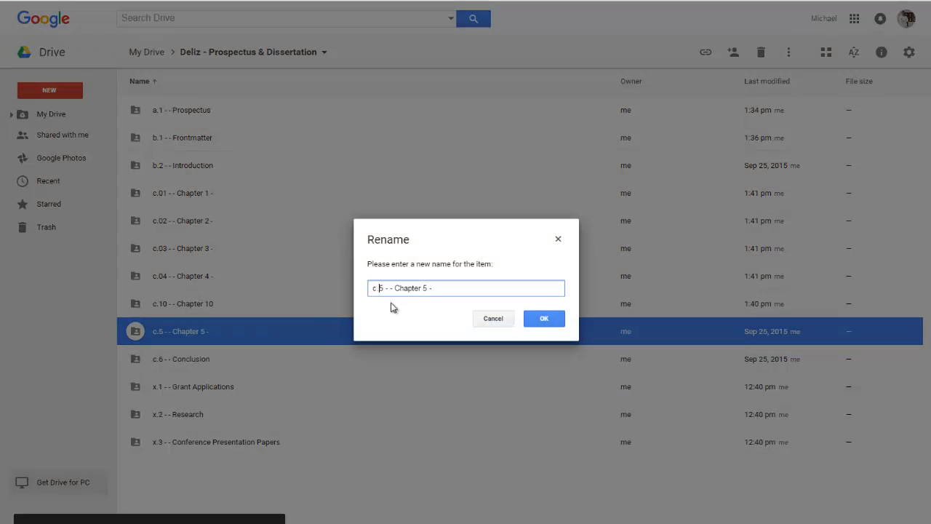
type("0")
key("Return")
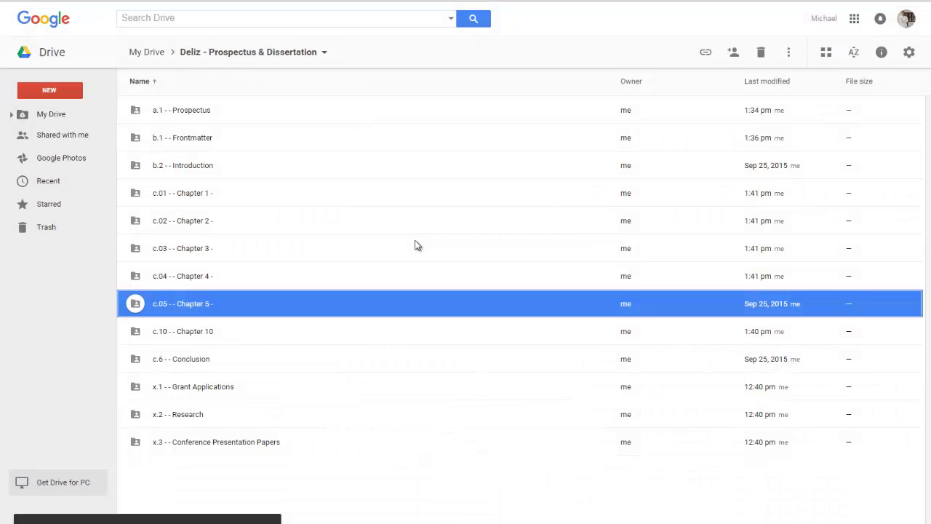
Step: Rename the Conclusion folder with the two-digit prefix as "c.06 - - Conclusion"
left_click(236, 336)
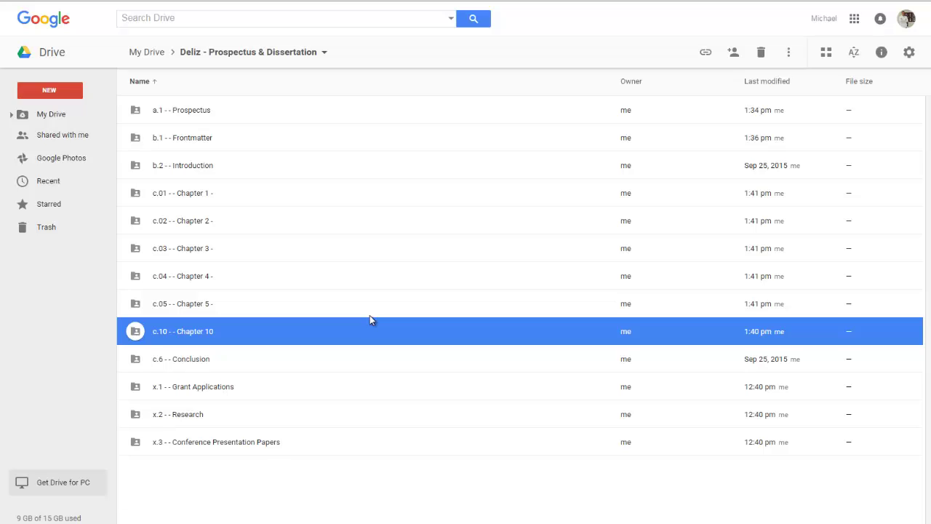
right_click(228, 367)
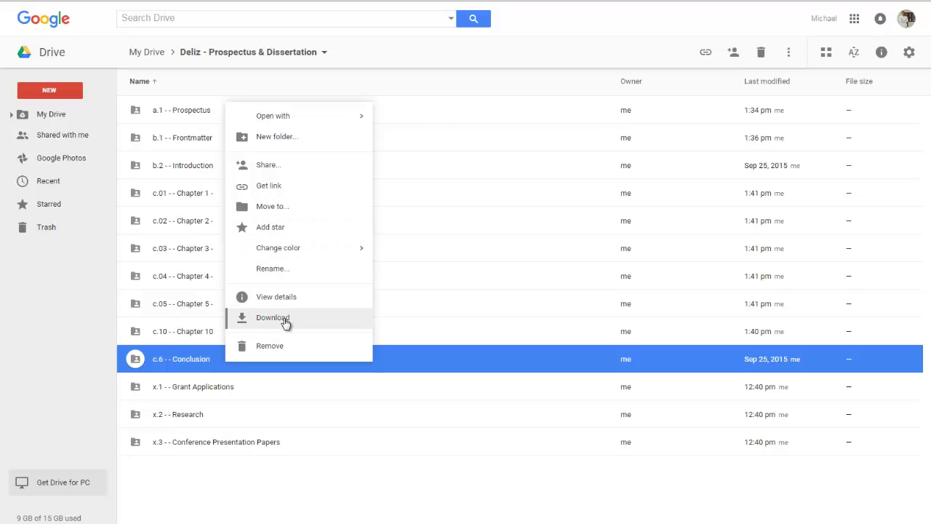
left_click(277, 268)
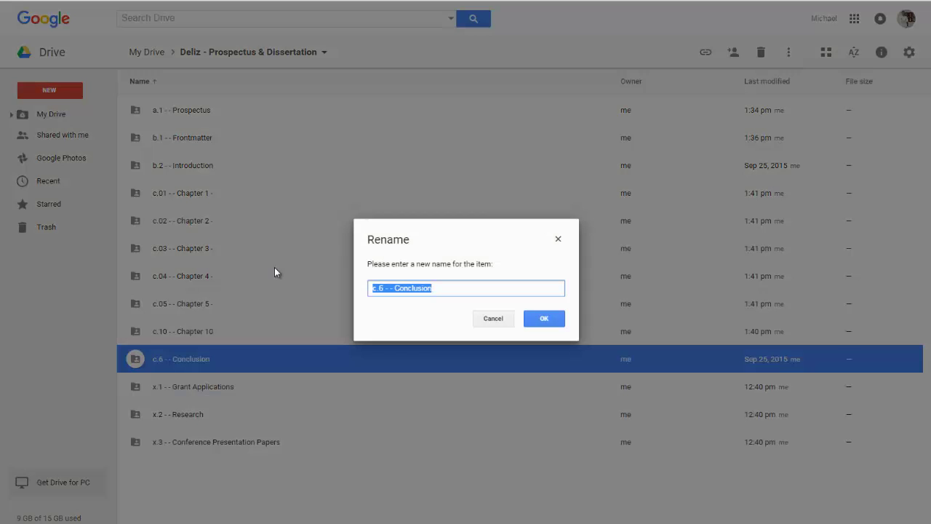
left_click(380, 289)
type("0")
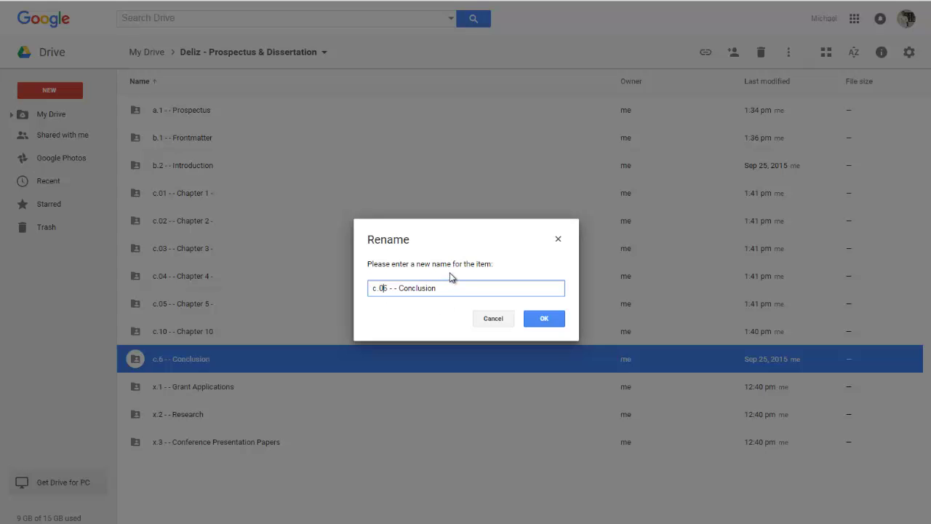
key("Return")
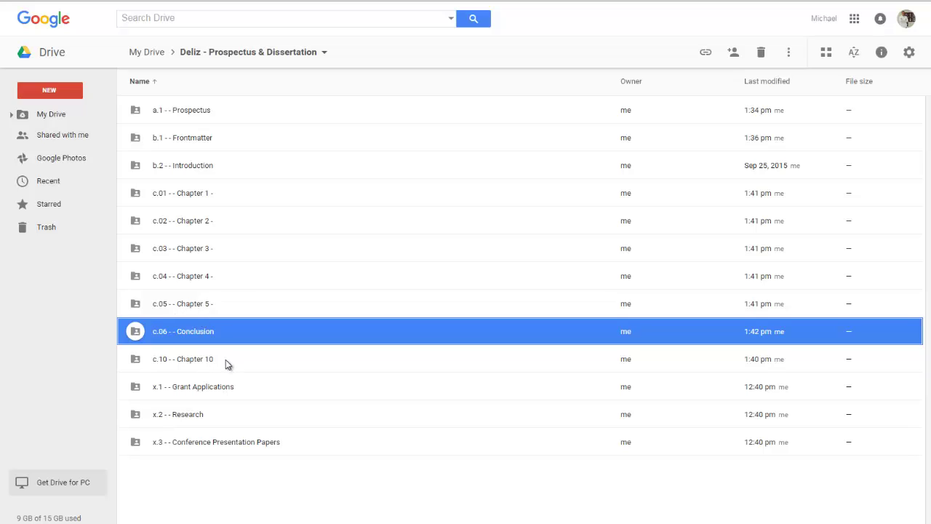
Step: Rename the Conclusion folder as "d.01 - - Conclusion" so it sorts after all the chapter folders
right_click(187, 332)
left_click(241, 239)
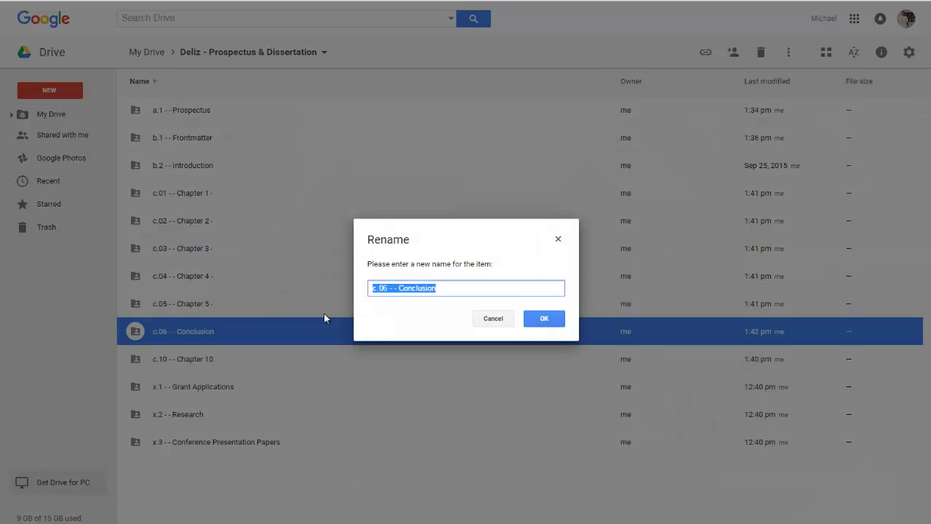
left_click(390, 289)
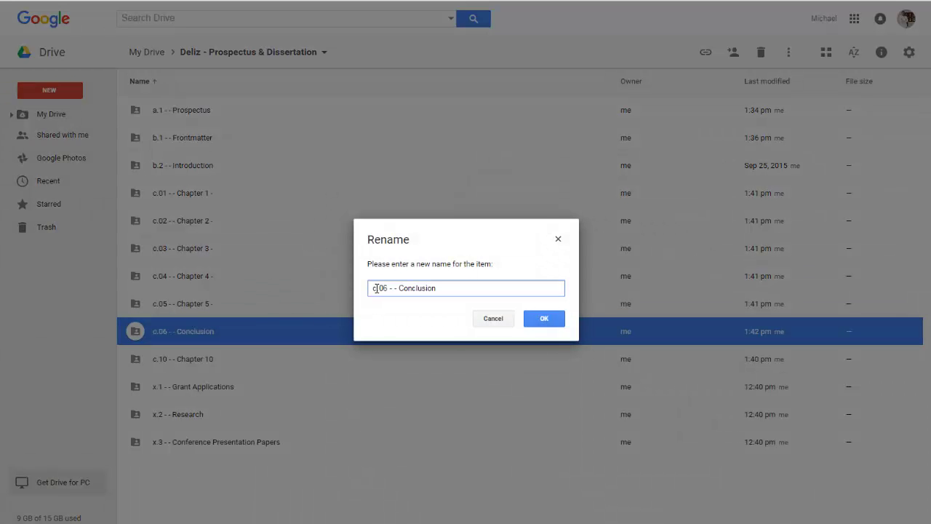
key("BackSpace")
type(".")
key("Right")
key("Delete")
type("1")
key("Return")
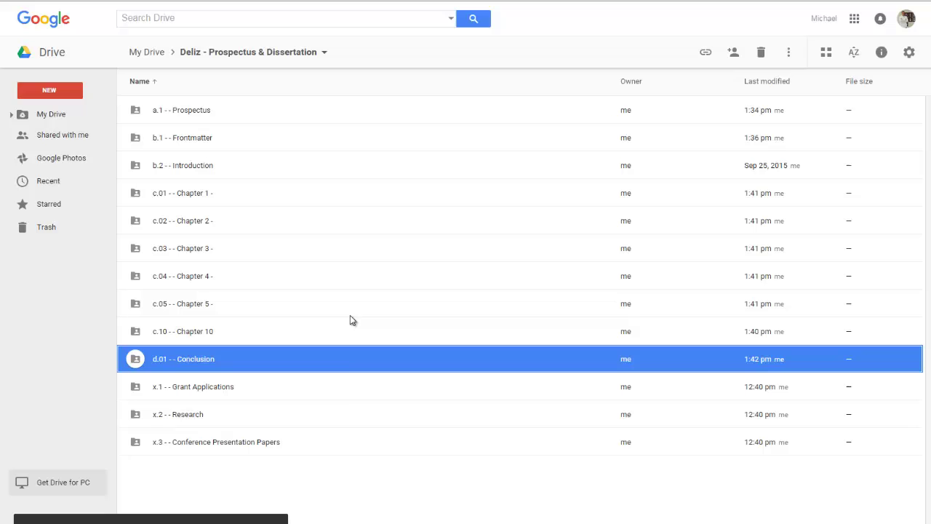
Step: Create a folder named "d.02 - - Backmatter" inside the Prospectus & Dissertation folder
left_click(354, 489)
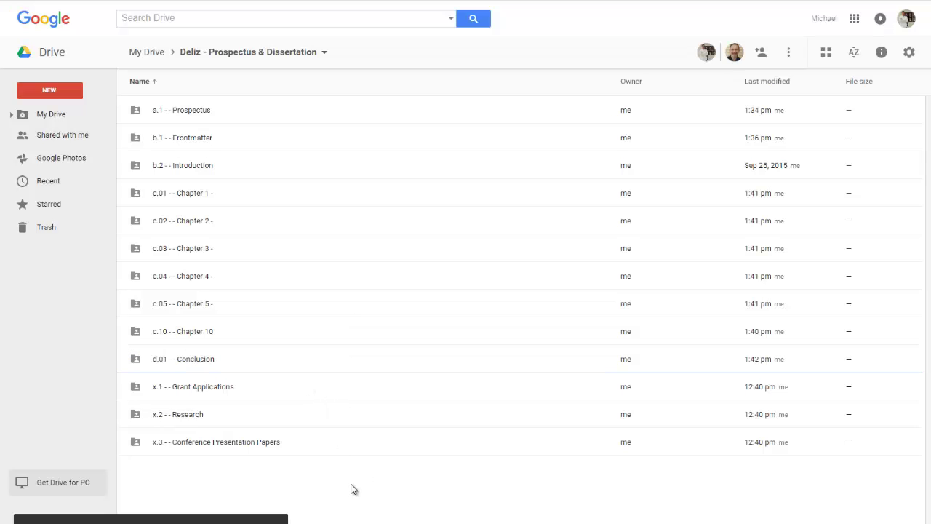
right_click(354, 486)
left_click(397, 387)
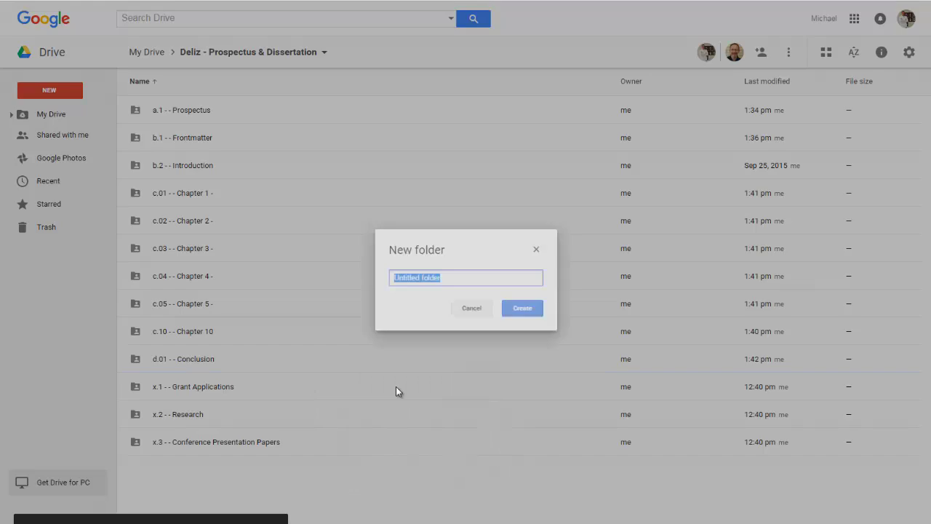
type("d.02")
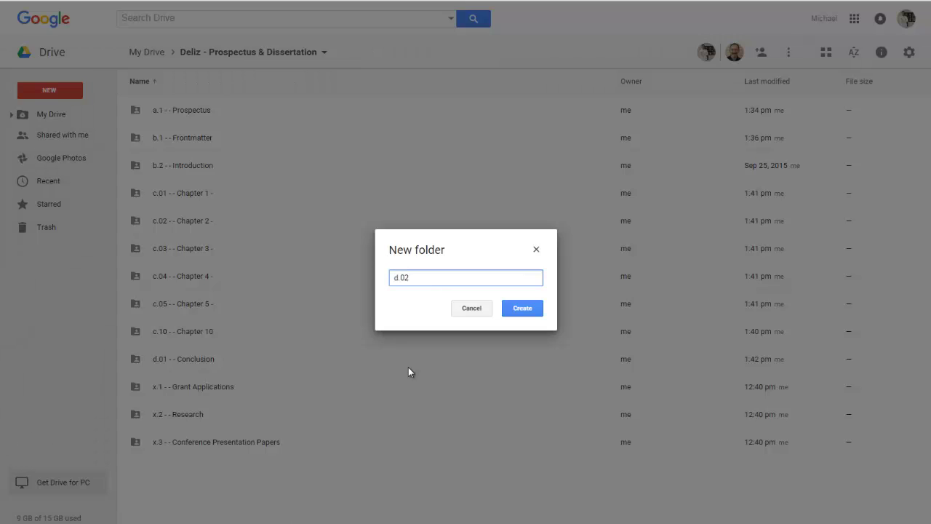
type(" - - Backmatter")
key("Return")
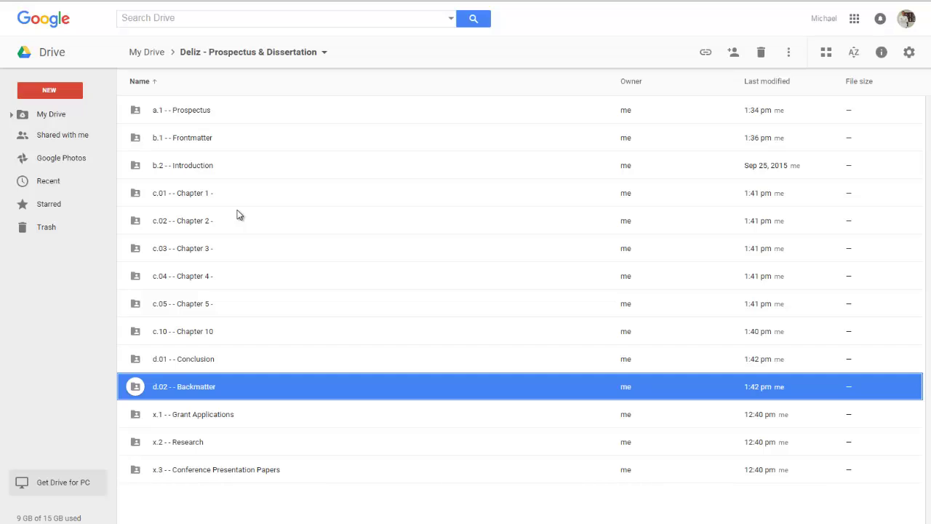
Step: Remove the Chapter 10 folder from the Prospectus & Dissertation folder
right_click(248, 331)
left_click(297, 313)
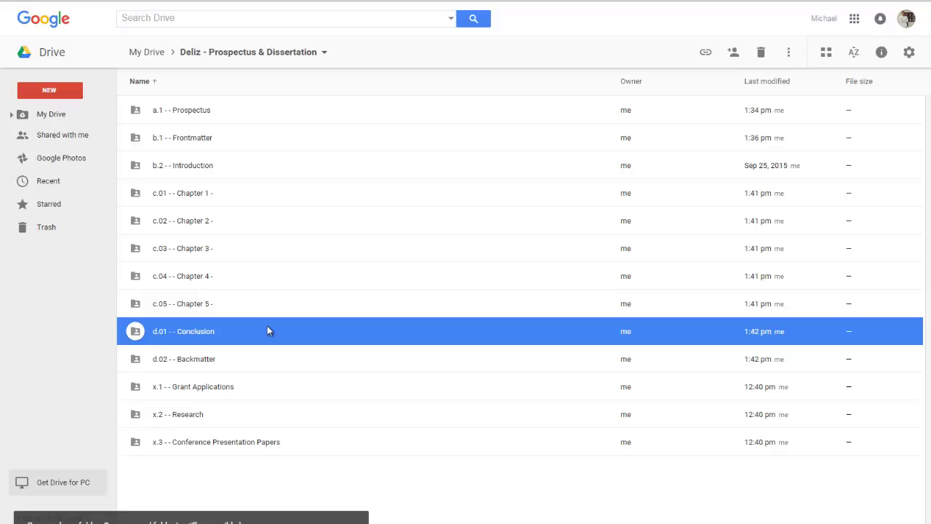
Step: Star the "a.1 - - Prospectus" folder and remove the star again
left_click(284, 480)
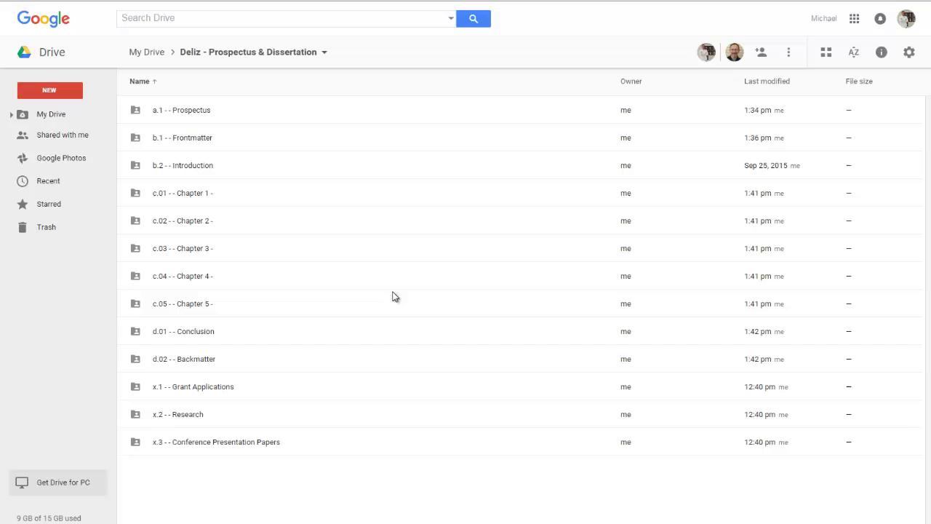
right_click(208, 114)
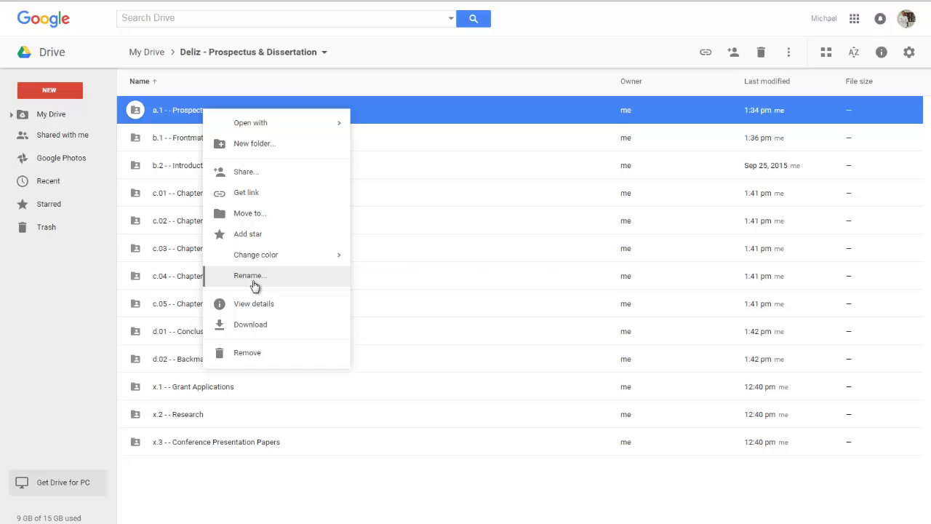
left_click(262, 235)
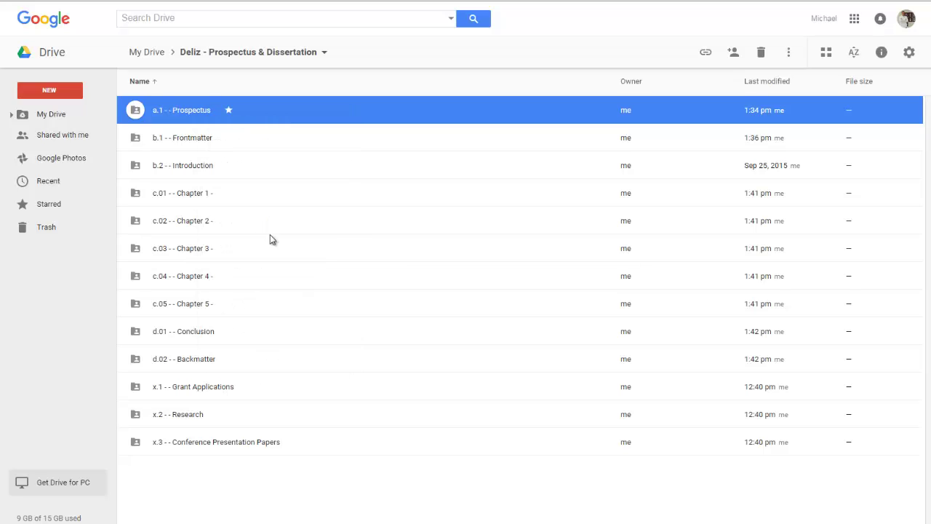
right_click(218, 106)
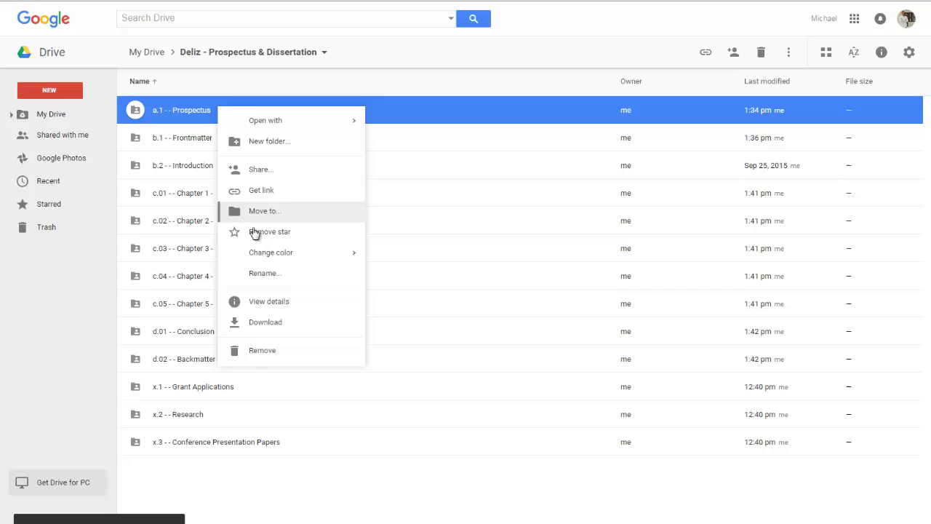
left_click(255, 233)
Step: Change the colour of the "a.1 - - Prospectus" folder to red
right_click(187, 111)
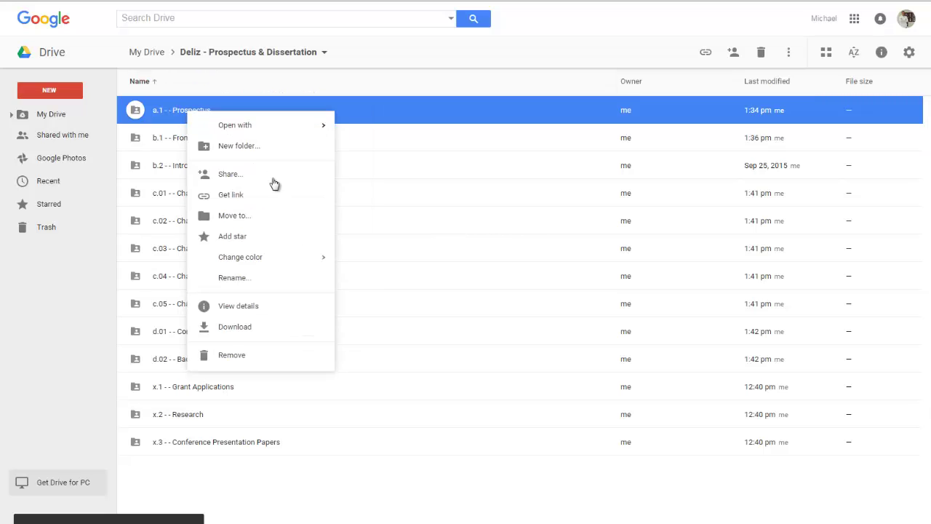
mouse_move(255, 259)
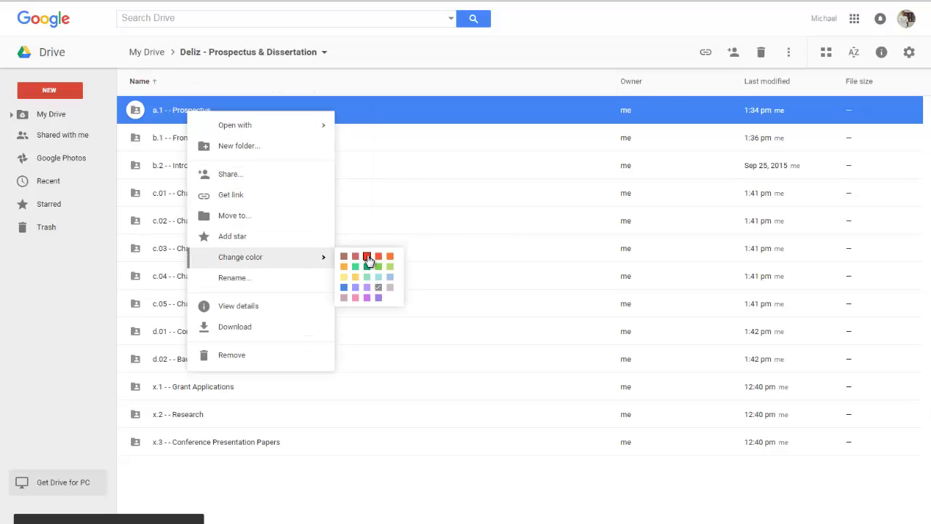
left_click(369, 260)
left_click(341, 486)
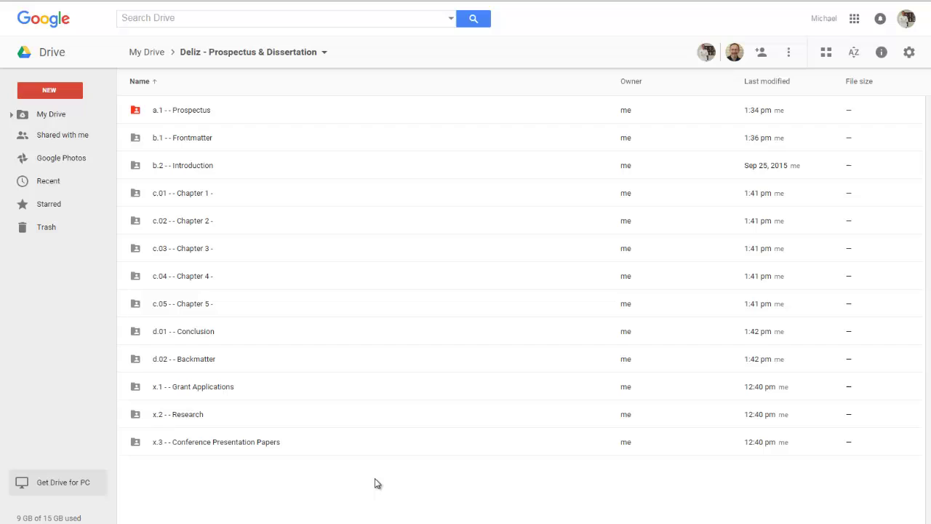
Step: Create a Google Docs document in the Prospectus & Dissertation folder and title it "Readme-Naming Convention"
right_click(228, 479)
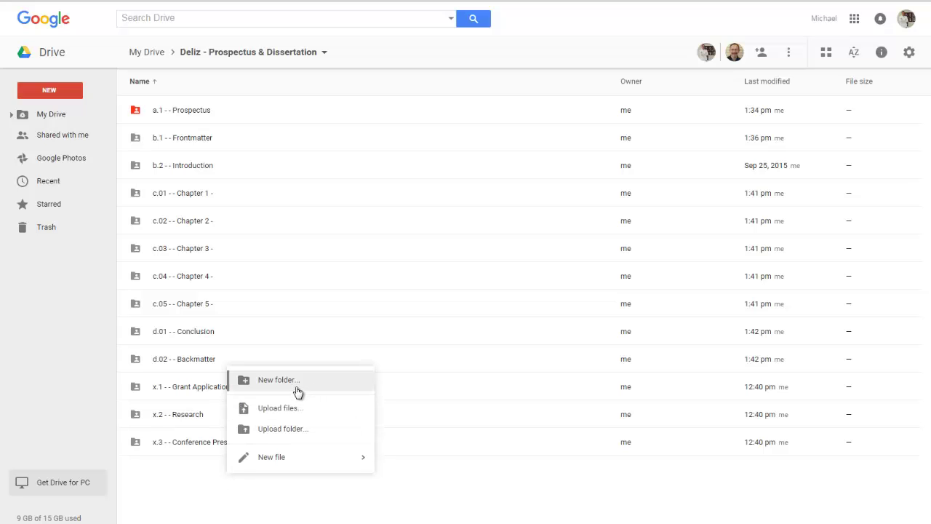
mouse_move(297, 463)
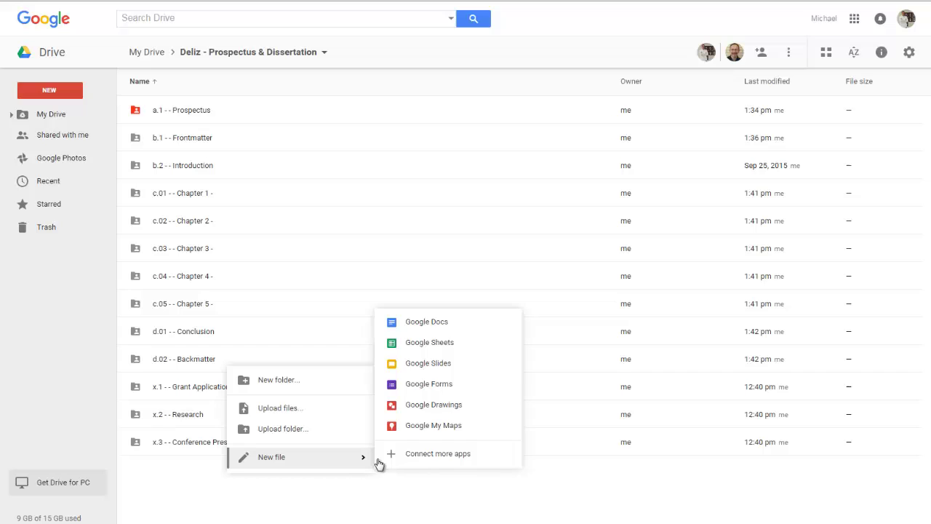
left_click(431, 333)
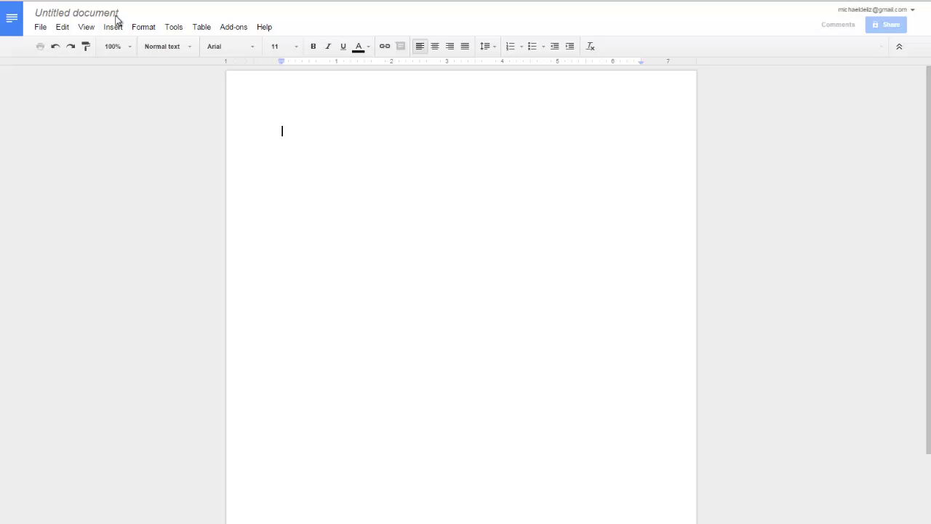
left_click(123, 12)
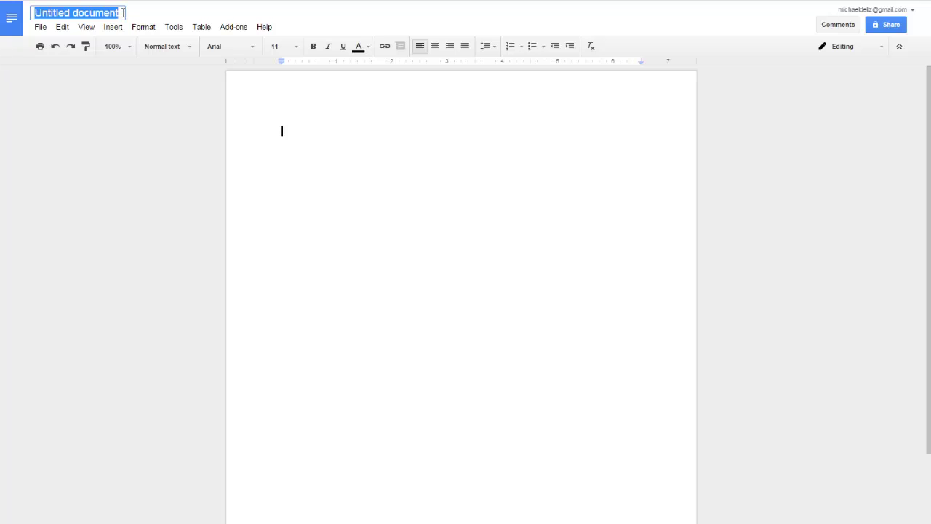
type("Readme")
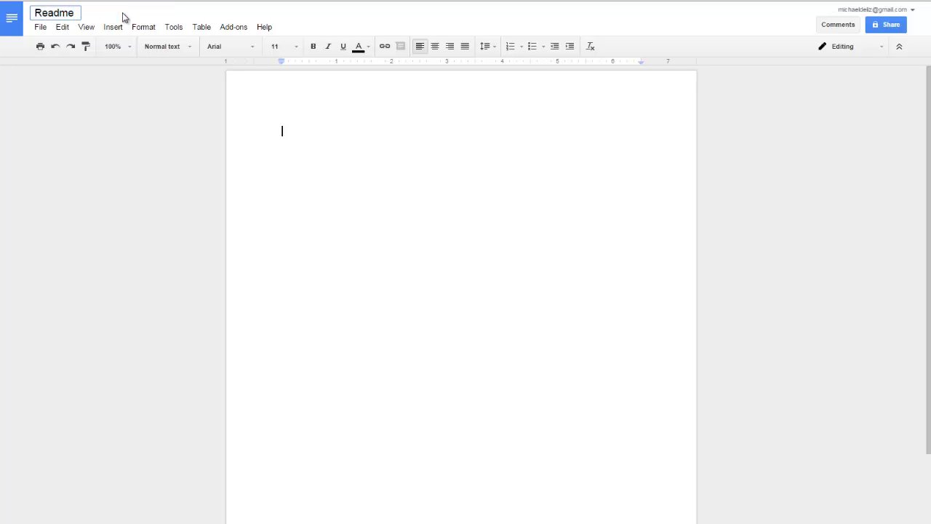
type("-Naming Convention")
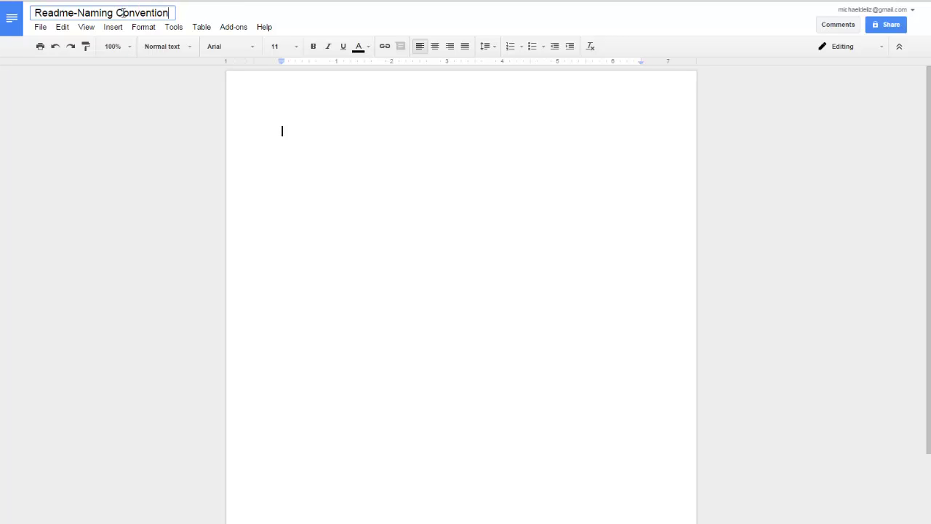
left_click(289, 133)
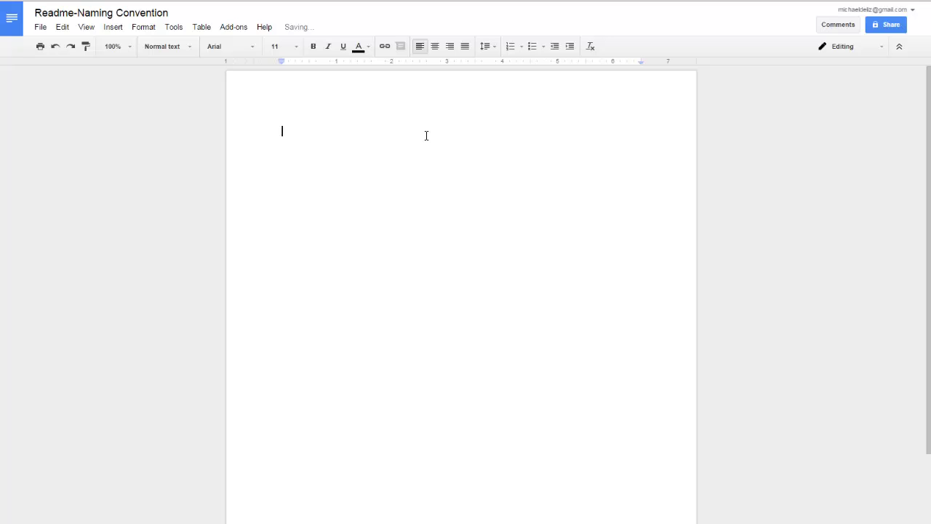
Step: Insert a table with 3 columns and 8 rows into the document
left_click(201, 27)
mouse_move(210, 53)
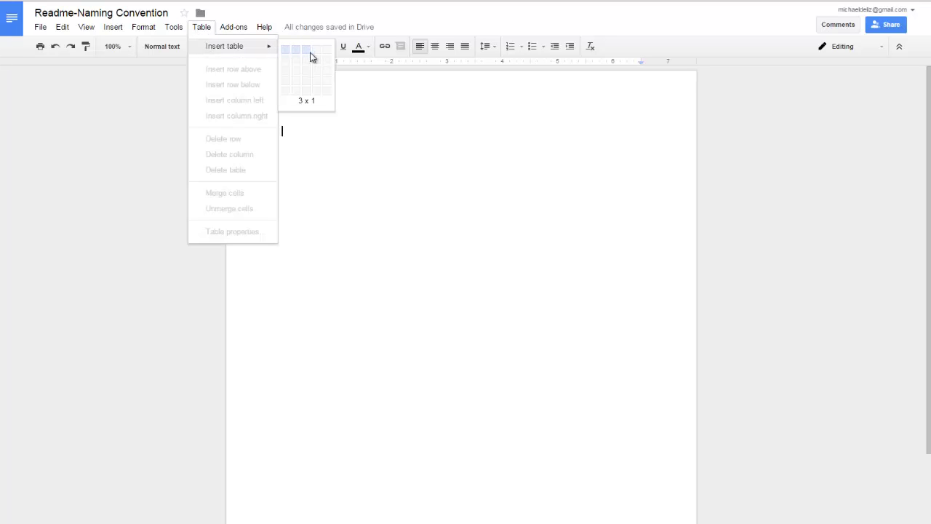
left_click(316, 128)
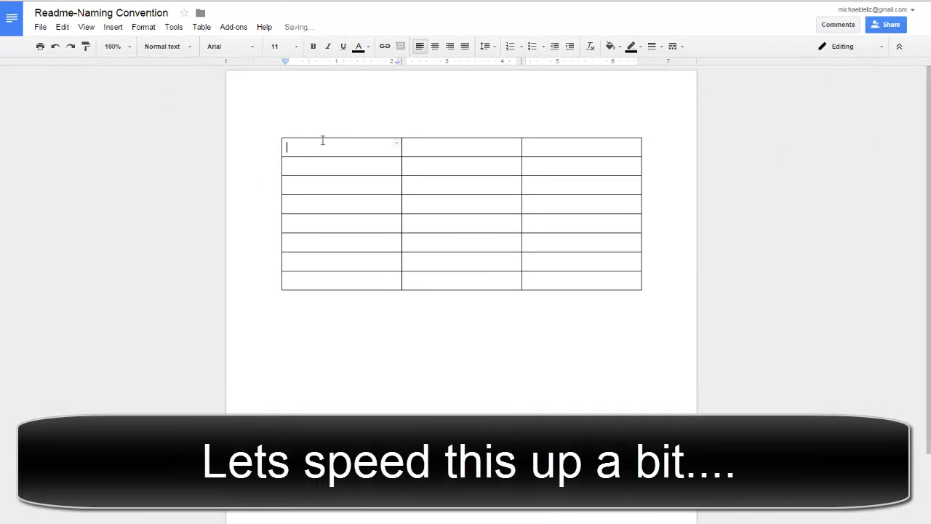
Step: Enter the headings "Code" and "Use" in the first two cells of the table's header row
type("Code")
key("Tab")
type("USe")
key("BackSpace")
key("BackSpace")
type("se")
Step: Fill the table's second row with the code "X.NN" and the use "Letter.NumberNumber"
key("Tab")
key("Tab")
type("X")
key("BackSpace")
type(".NN")
left_click(411, 174)
type("Letter.Number")
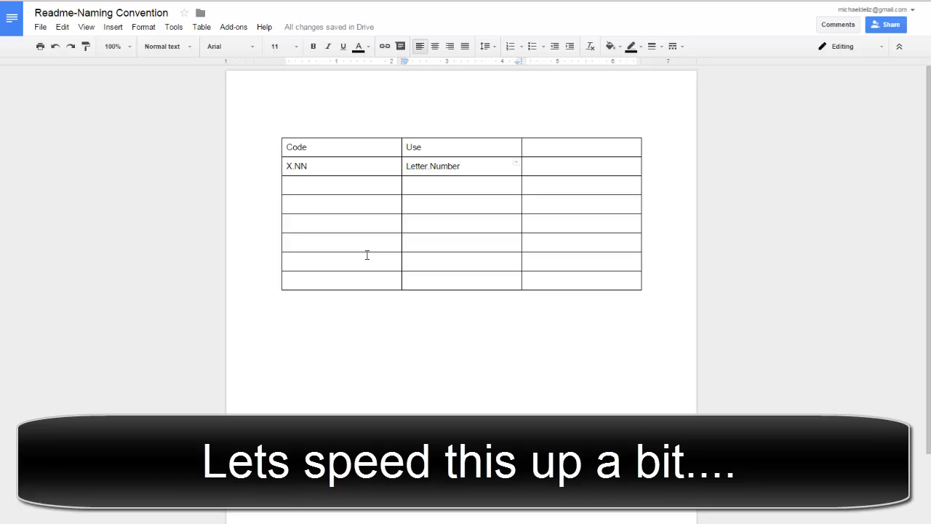
type("Number")
Step: Fill the table's third row with the code "A.XX" and the use "Pre-dissentation"
key("Down")
key("Left")
type("A.XX")
key("Tab")
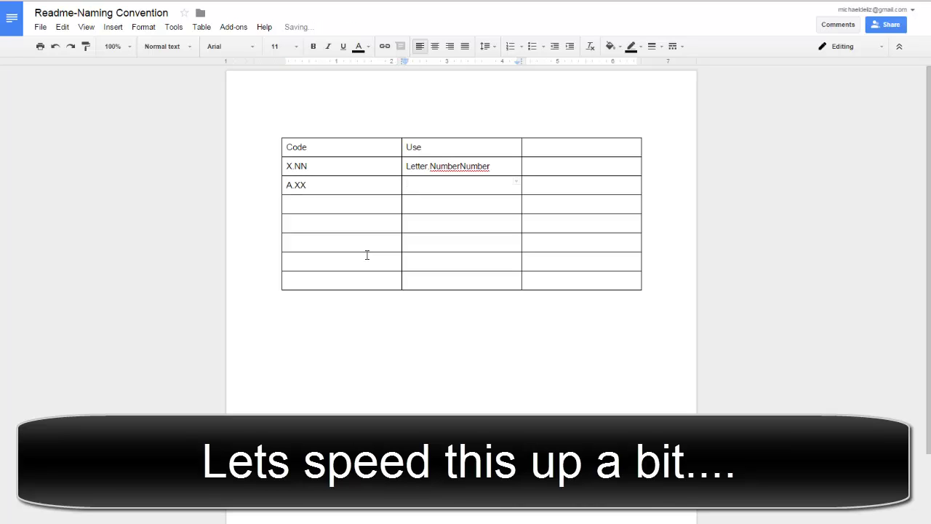
type("Pre-dissentation")
Step: Fill the row below A.XX with the code "B.XX" and the use "Frontmatter"
left_click(338, 205)
type("B.XX")
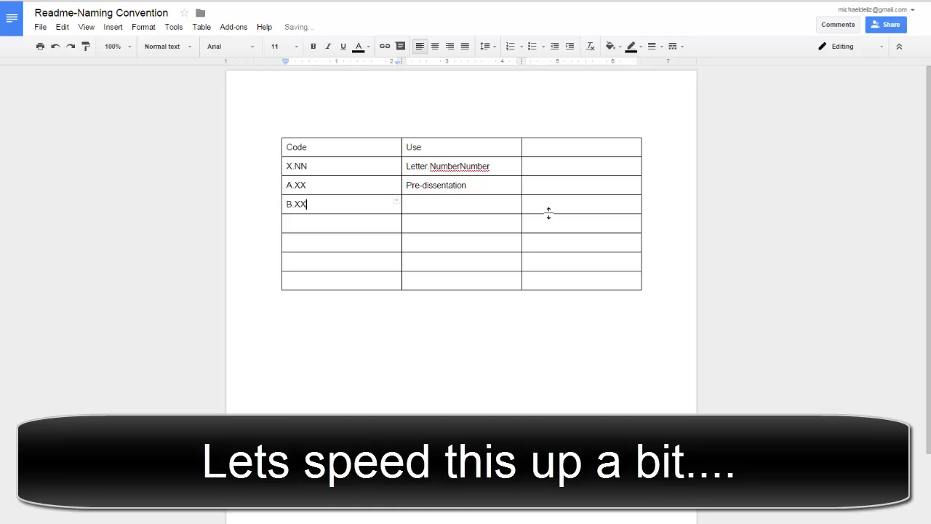
key("Tab")
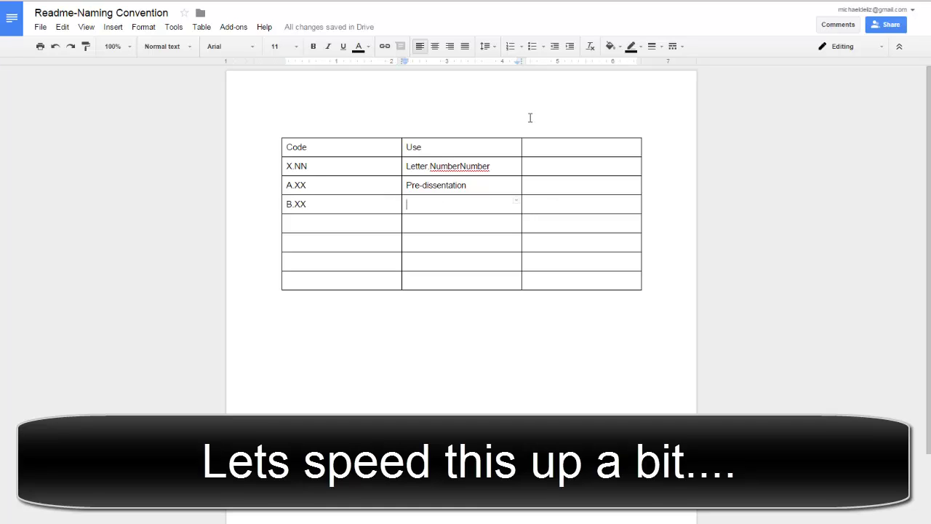
type("Frontmatter")
key("Return")
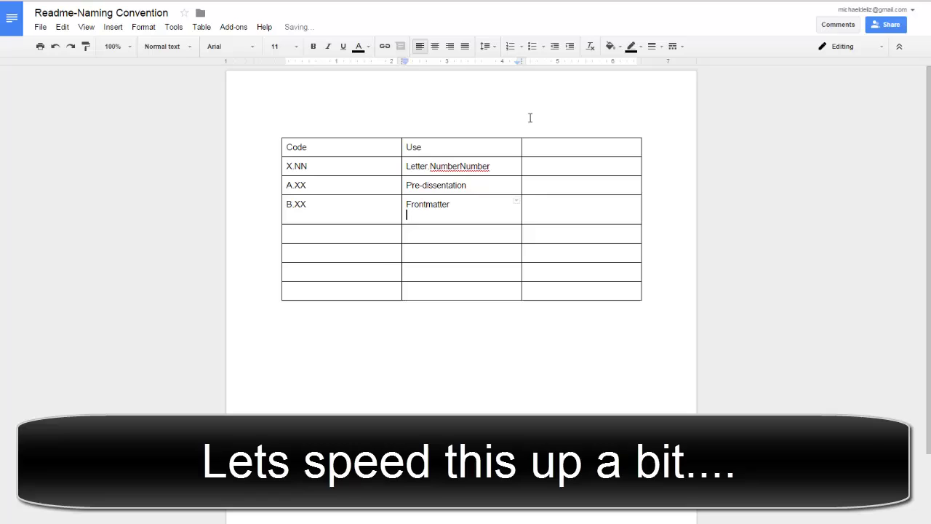
key("BackSpace")
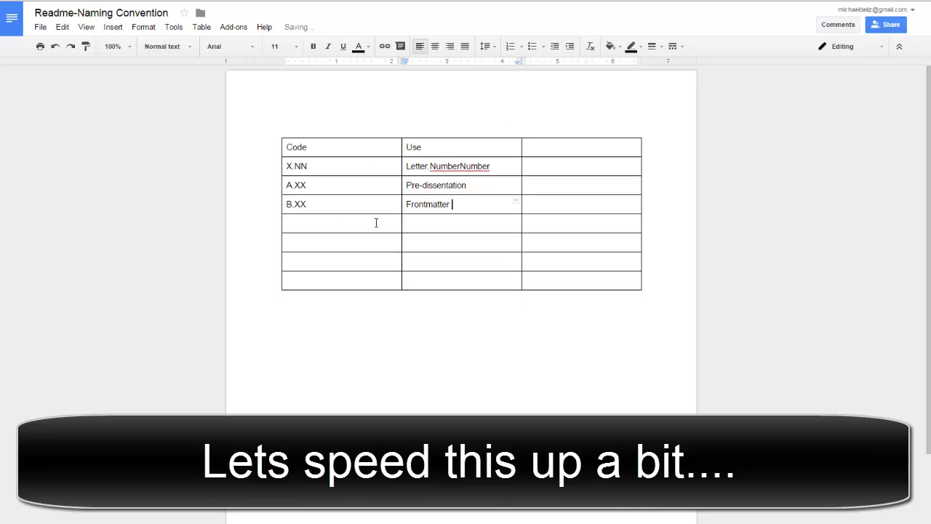
Step: Fill the next two table rows with "C.XX" for "Chapters" and "D.XX" for "Backmatter"
left_click(366, 225)
type("C.XX")
left_click(431, 219)
type("Chapters")
left_click(391, 243)
type("D.")
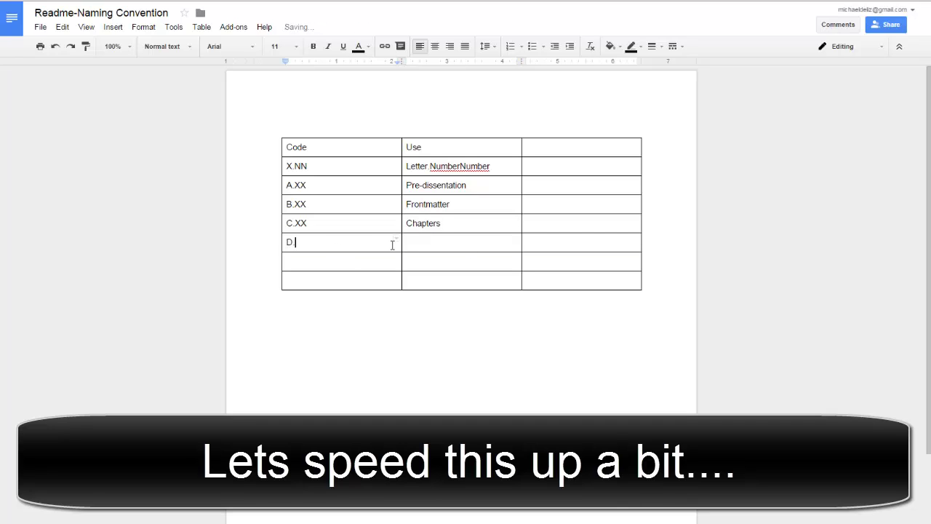
type("XX")
key("Tab")
type("Backmatter")
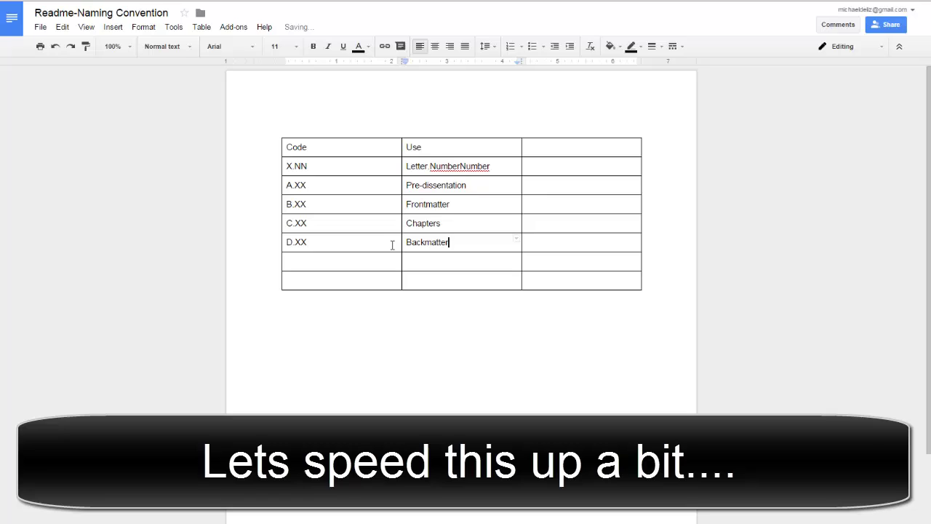
Step: Fill the row below D.XX with the code "X.XX" and the use "External Materials"
left_click(358, 264)
type("X.XX")
left_click(411, 268)
type("External Materials")
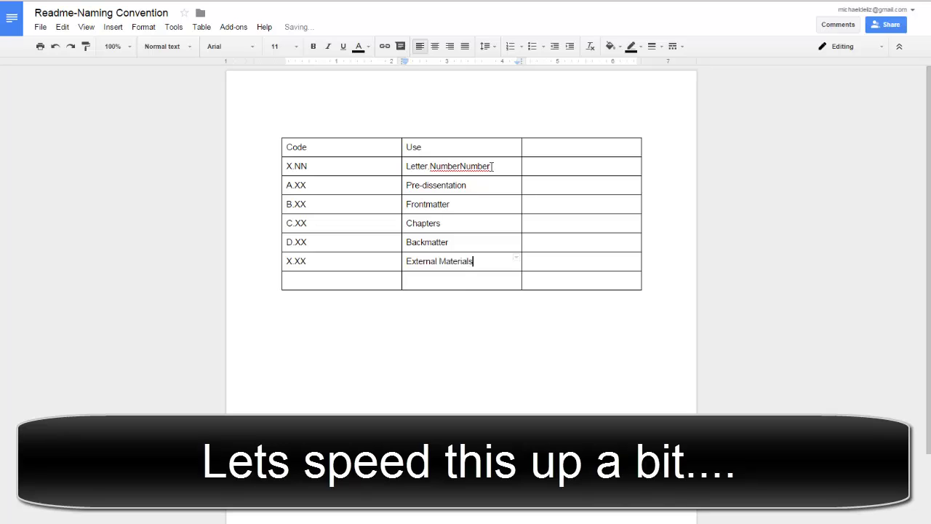
Step: Clear the X.NN row's contents and delete that row from the table
left_click_drag(493, 166, 406, 166)
key("BackSpace")
key("BackSpace")
left_click_drag(308, 166, 540, 166)
right_click(540, 166)
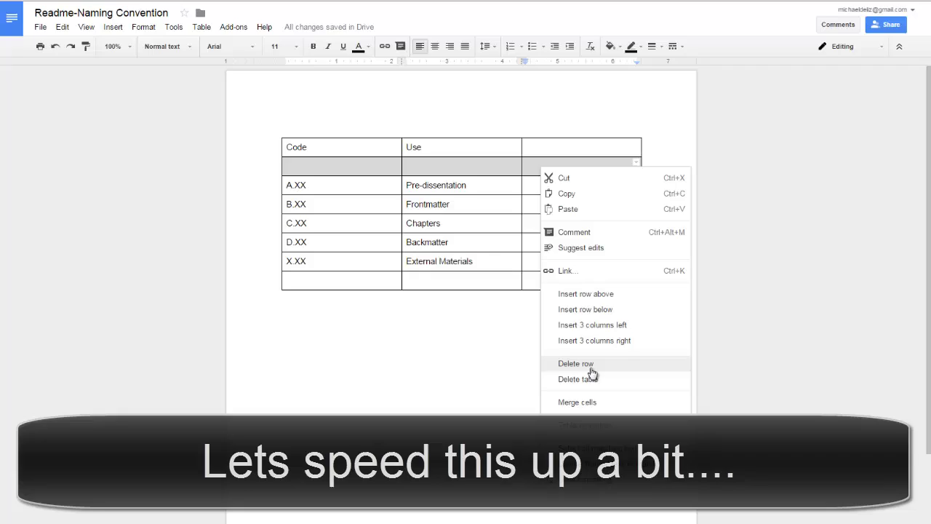
left_click(592, 367)
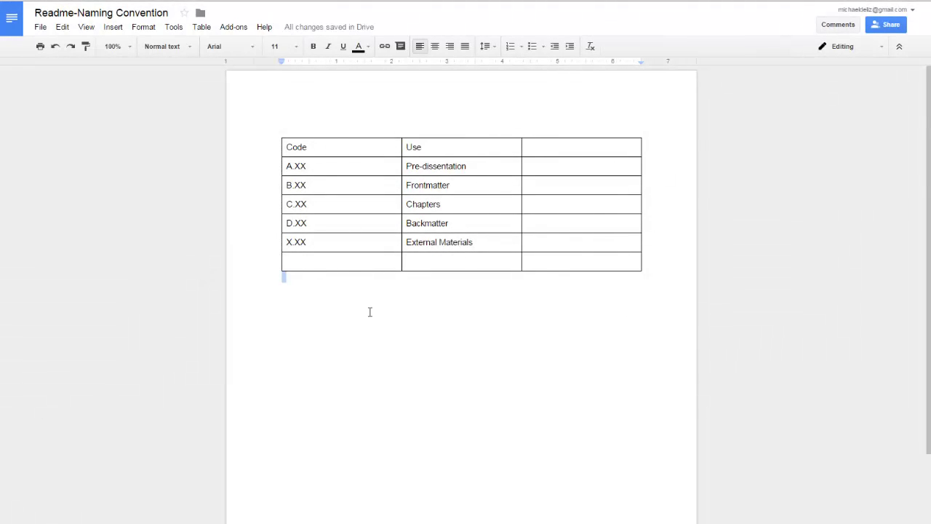
Step: Add the heading "File & Folder Naming Convention" on a line directly above the table
left_click(314, 123)
key("Return")
type("le ")
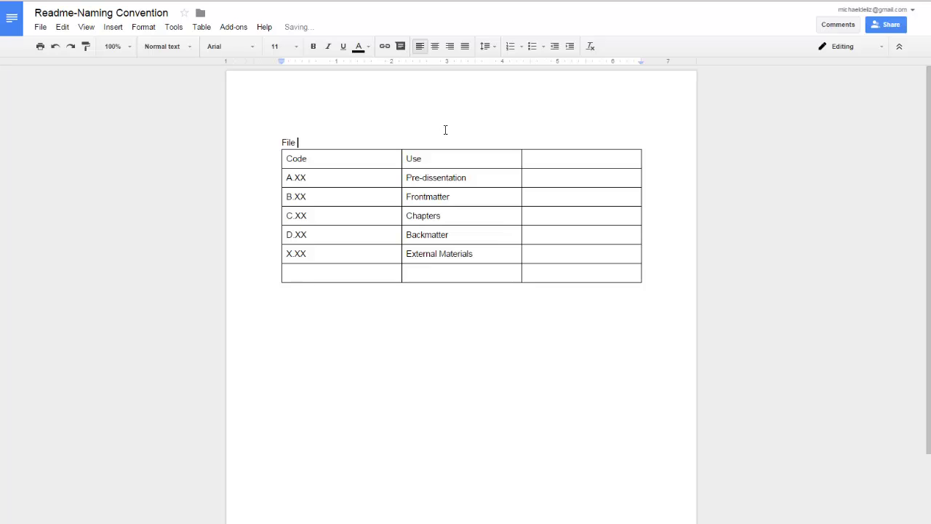
type("& Folder Naming")
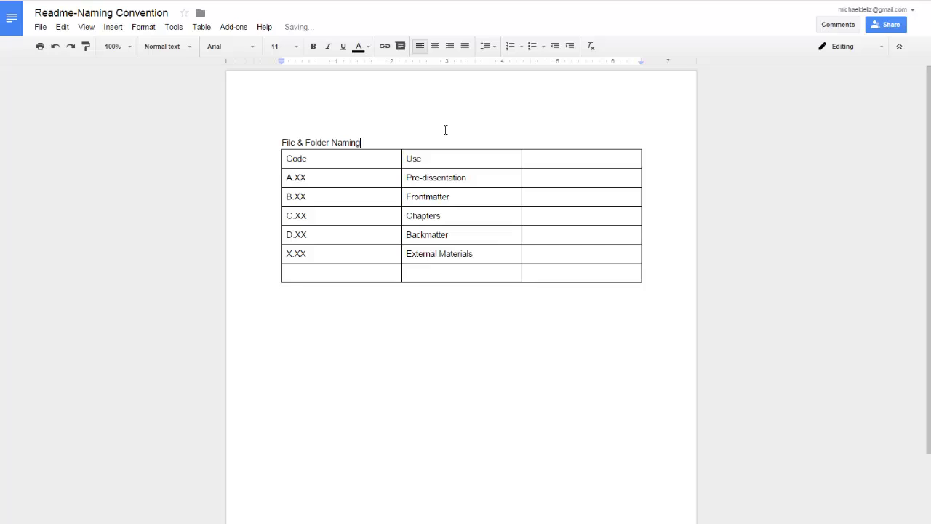
type(" Convention")
left_click(391, 327)
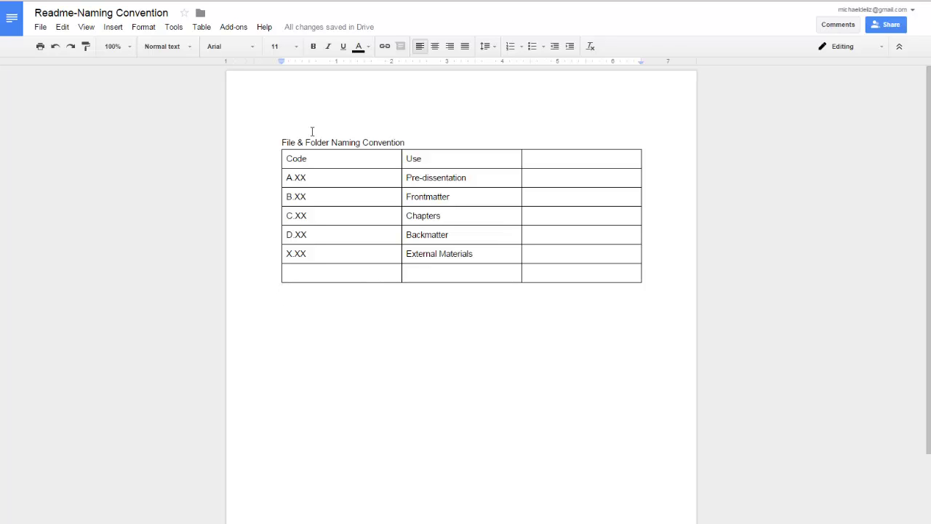
Step: Give the Code and Use header cells a black background with white text
left_click_drag(455, 160, 339, 160)
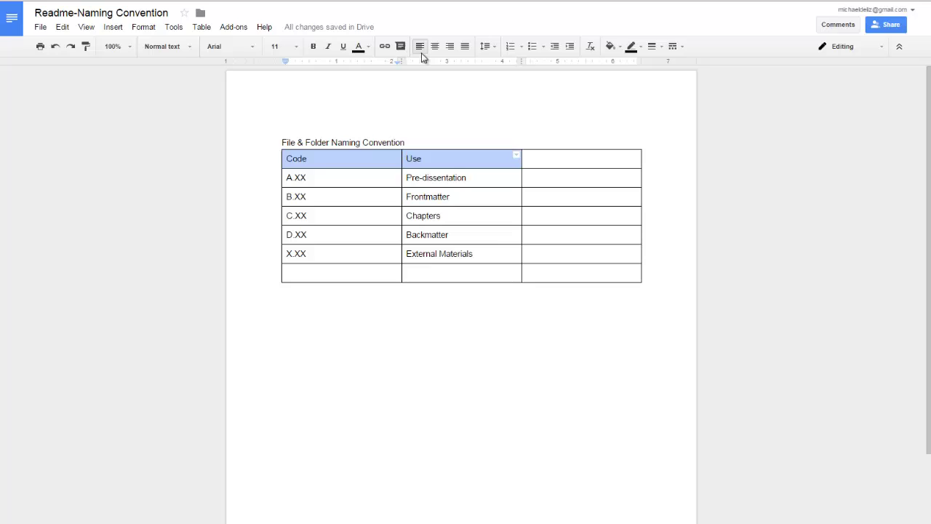
left_click(611, 46)
left_click(616, 84)
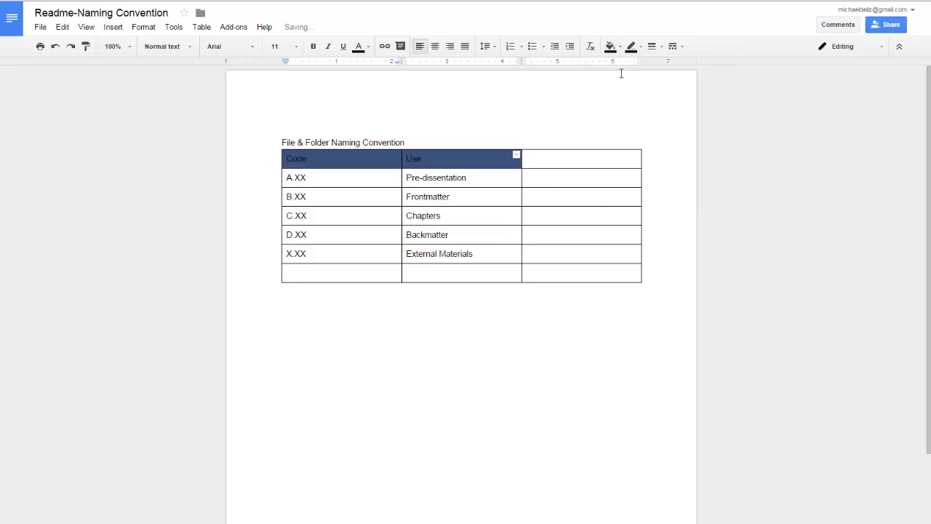
left_click(367, 47)
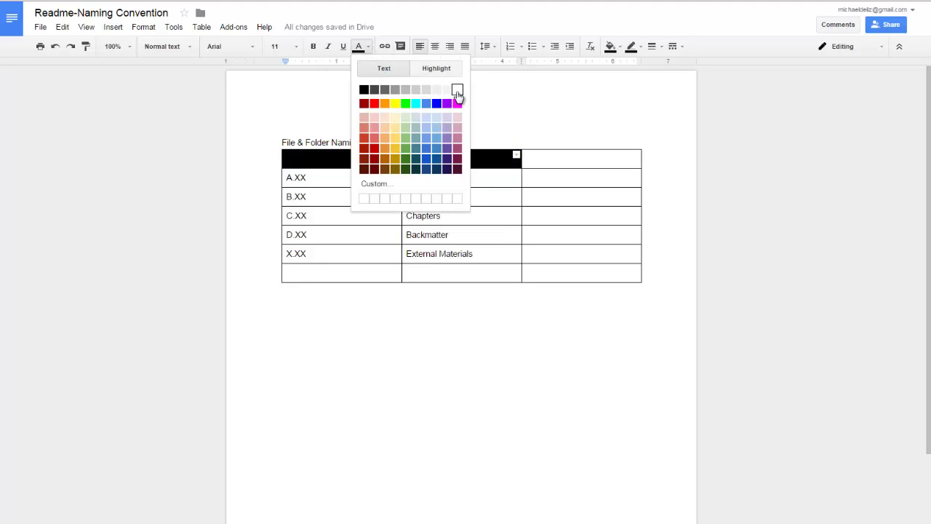
left_click(457, 90)
Step: Delete the empty third column from the naming convention table
left_click(563, 150)
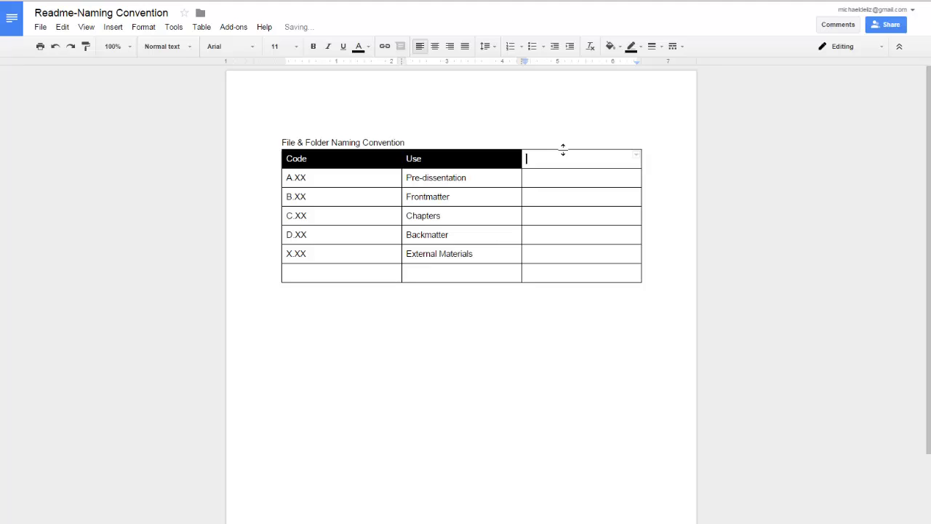
left_click_drag(563, 150, 557, 264)
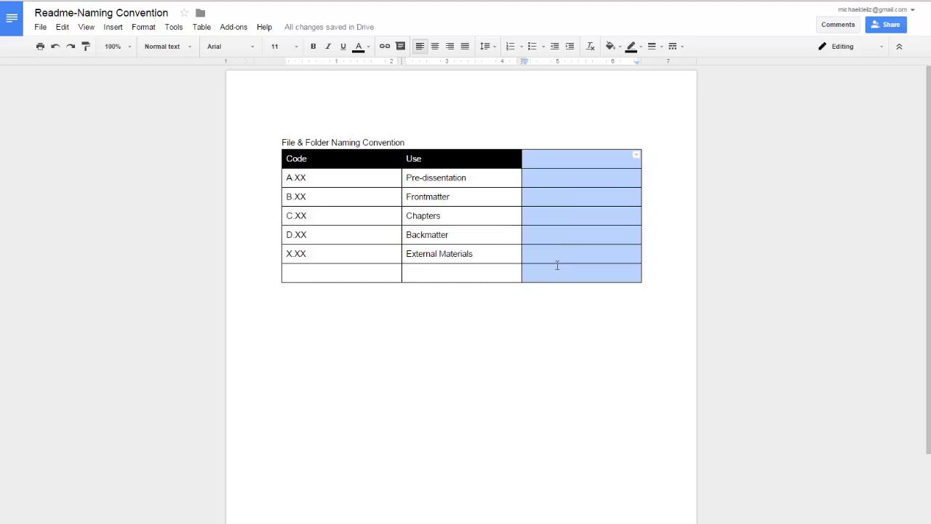
right_click(560, 245)
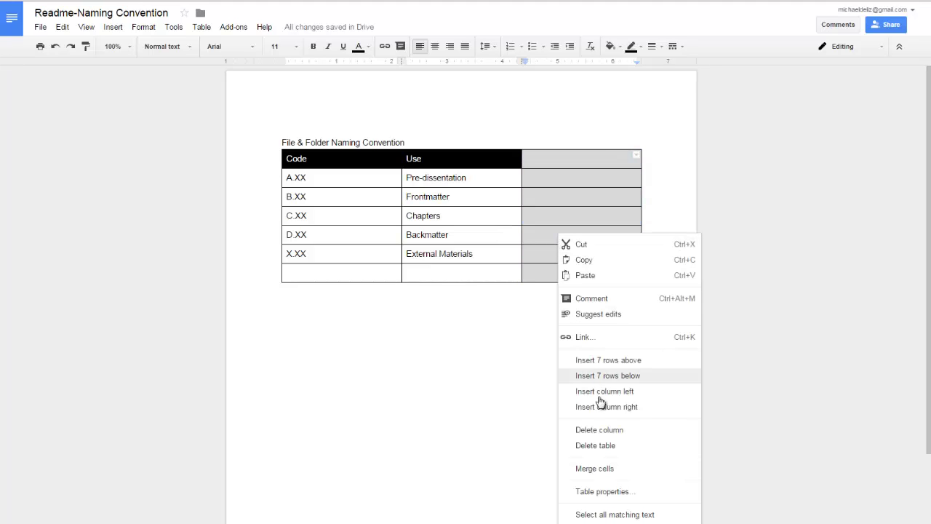
left_click(604, 431)
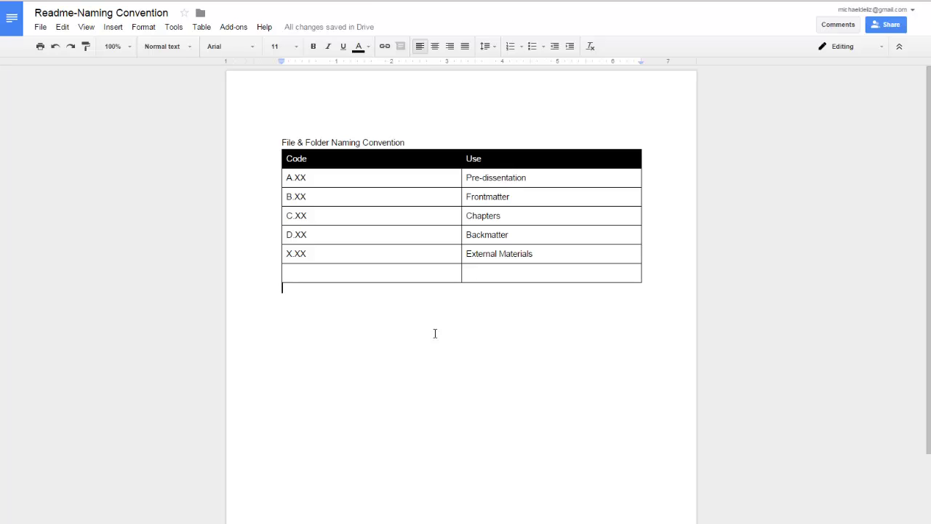